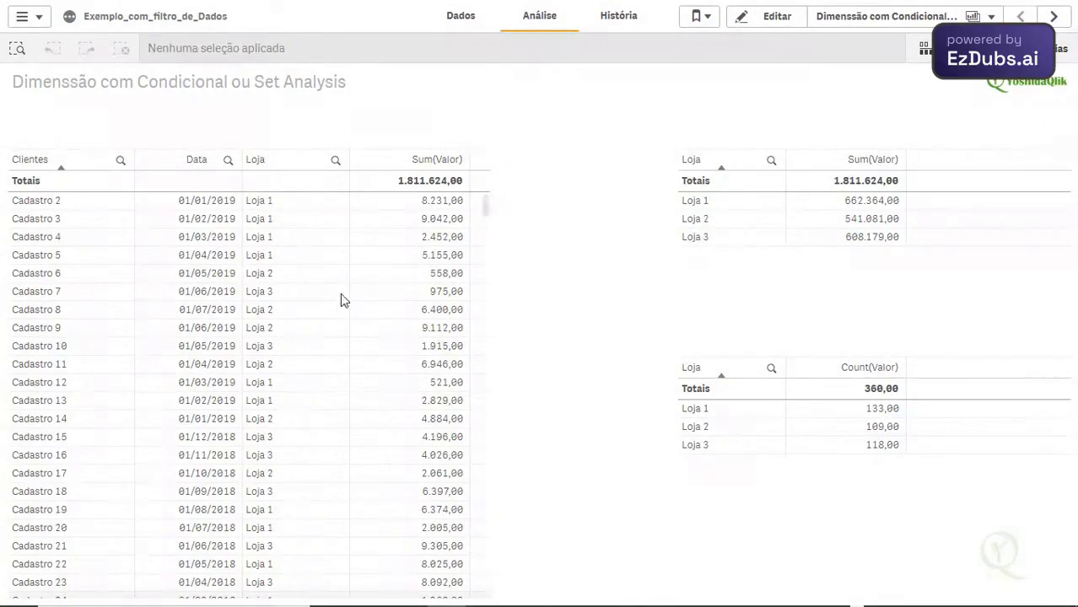
Select Loja 1 in the table, clear that Loja filter, and put the sheet into edit mode
click(298, 202)
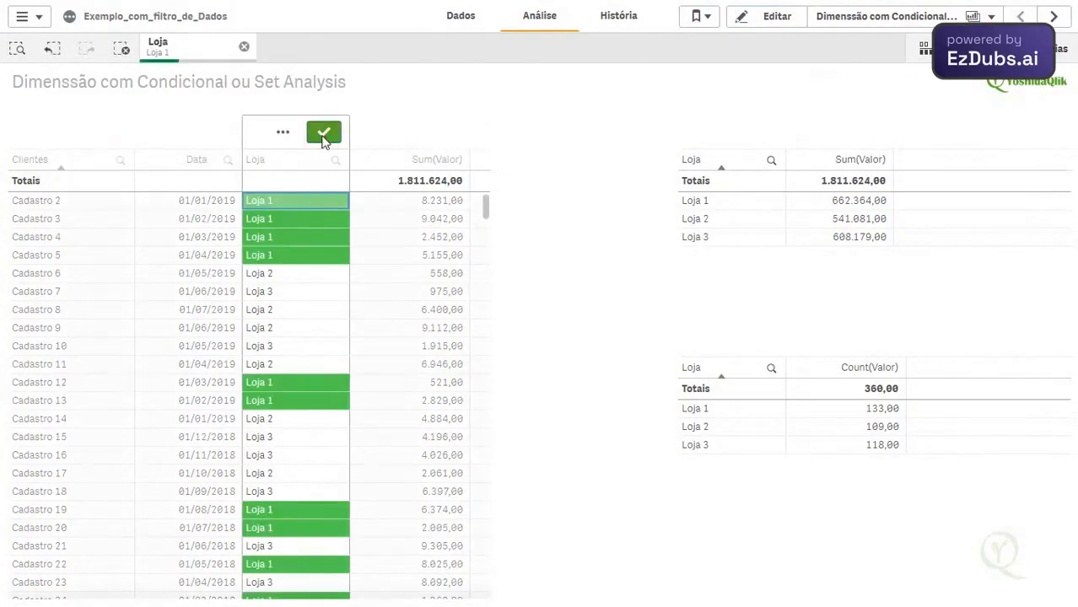
click(323, 137)
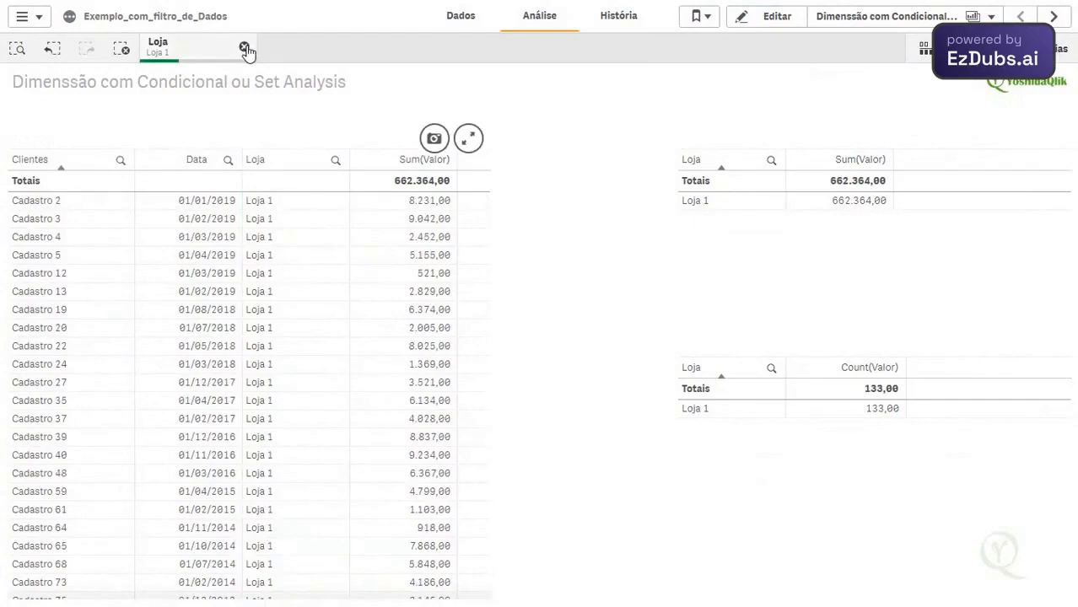
click(245, 48)
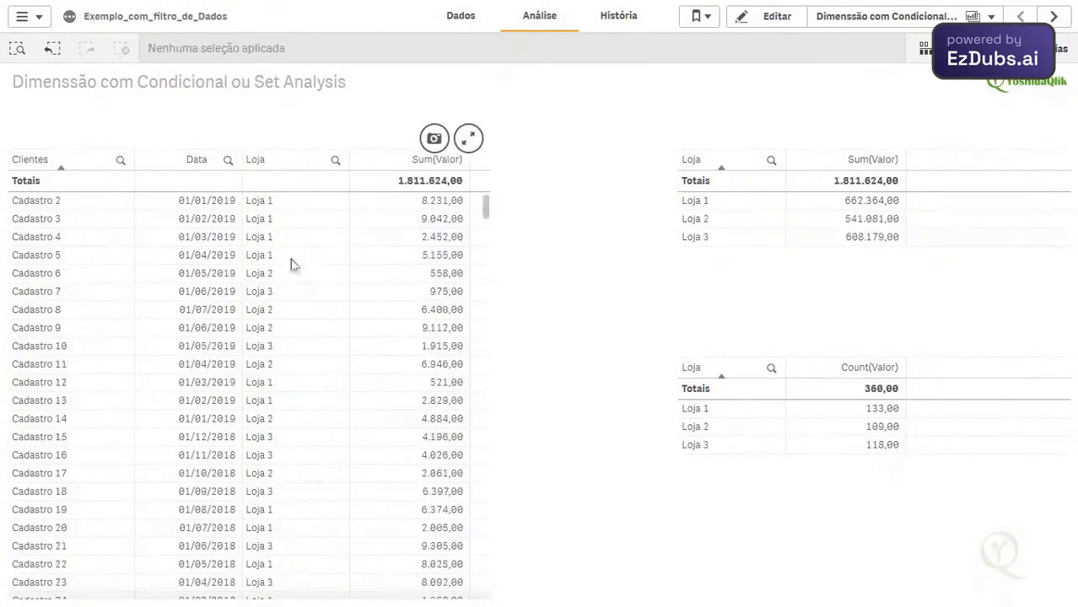
click(786, 20)
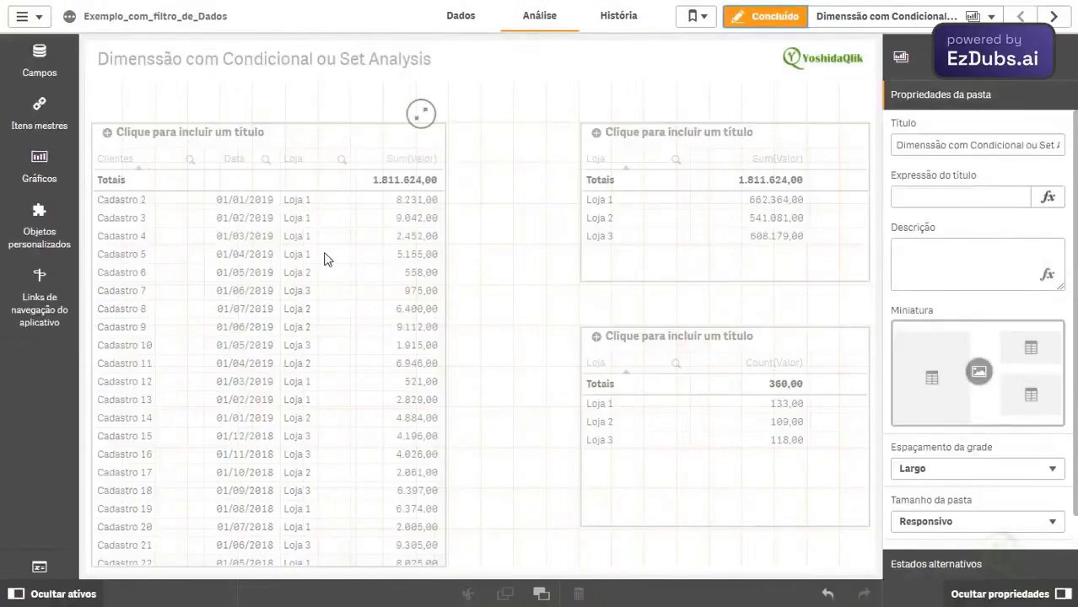
Replace the left table's Loja field with the fx expression =if(Loja = 'Loja1',Loja)
click(327, 259)
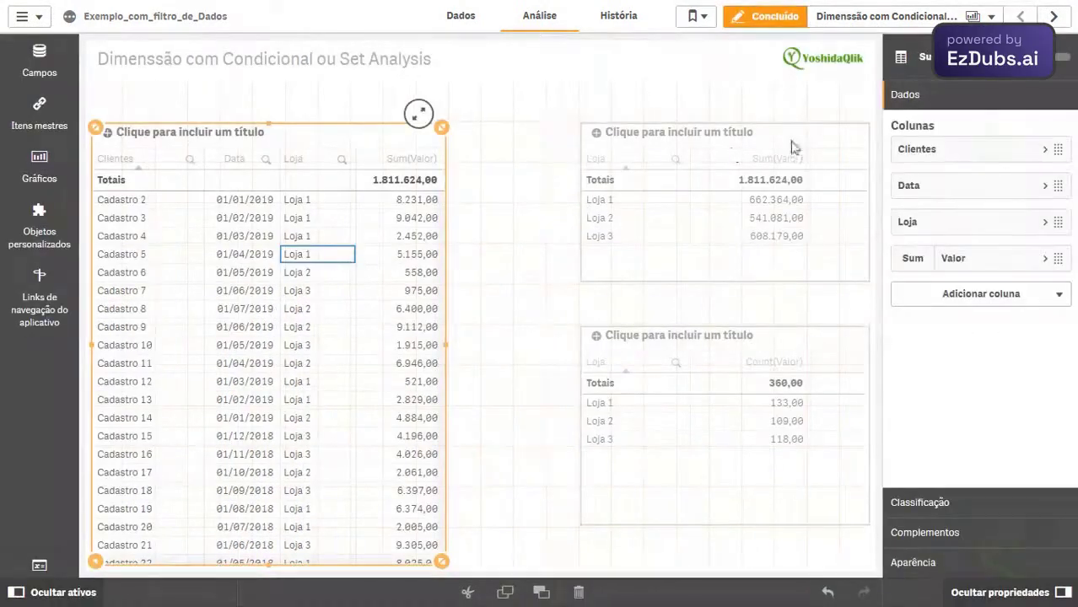
click(930, 223)
click(1038, 271)
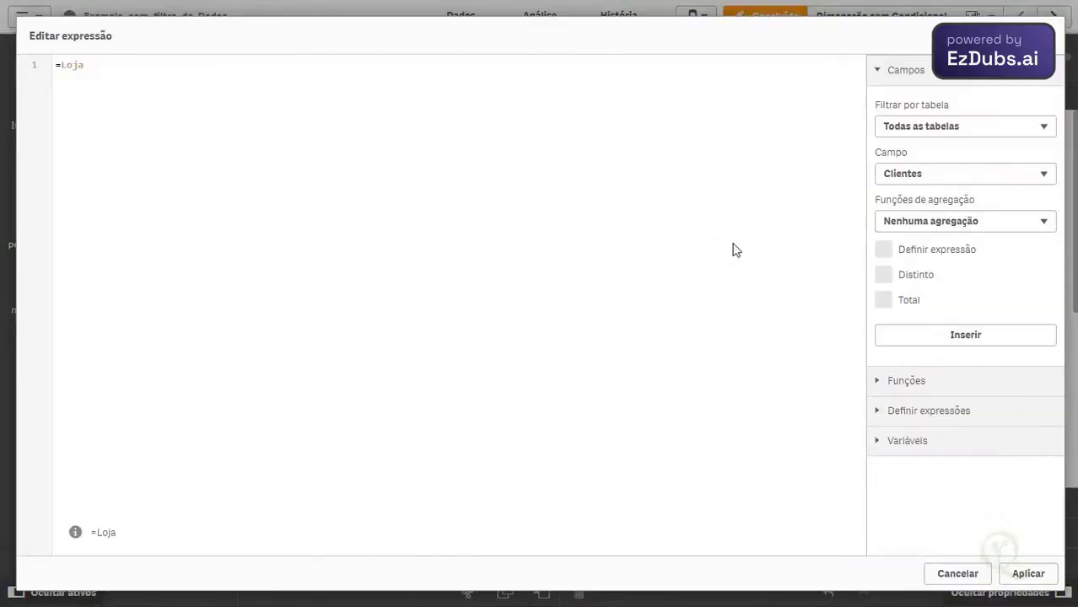
click(955, 570)
click(950, 328)
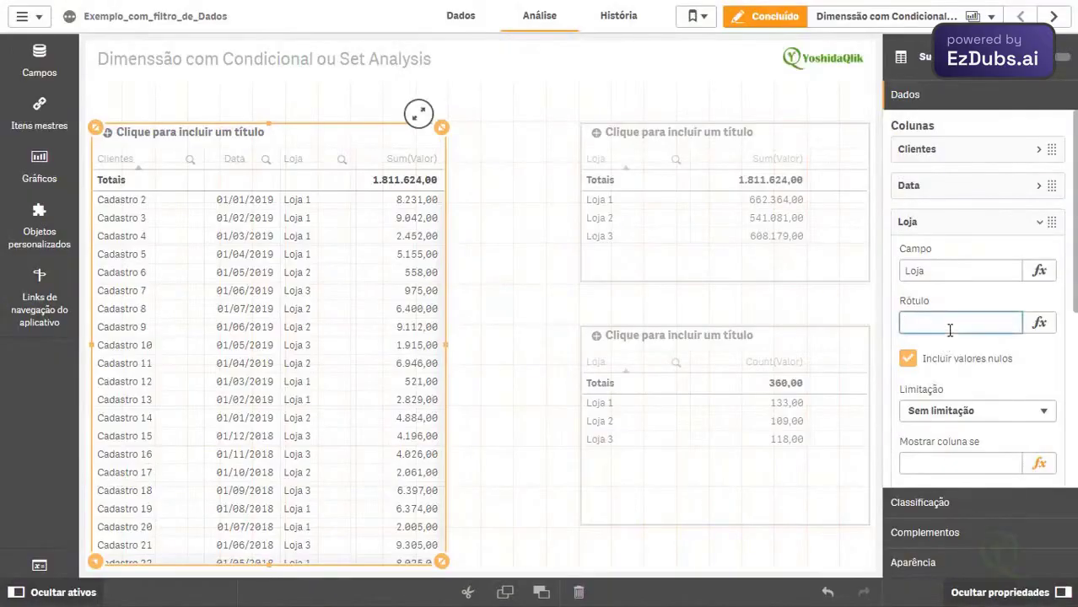
click(1038, 270)
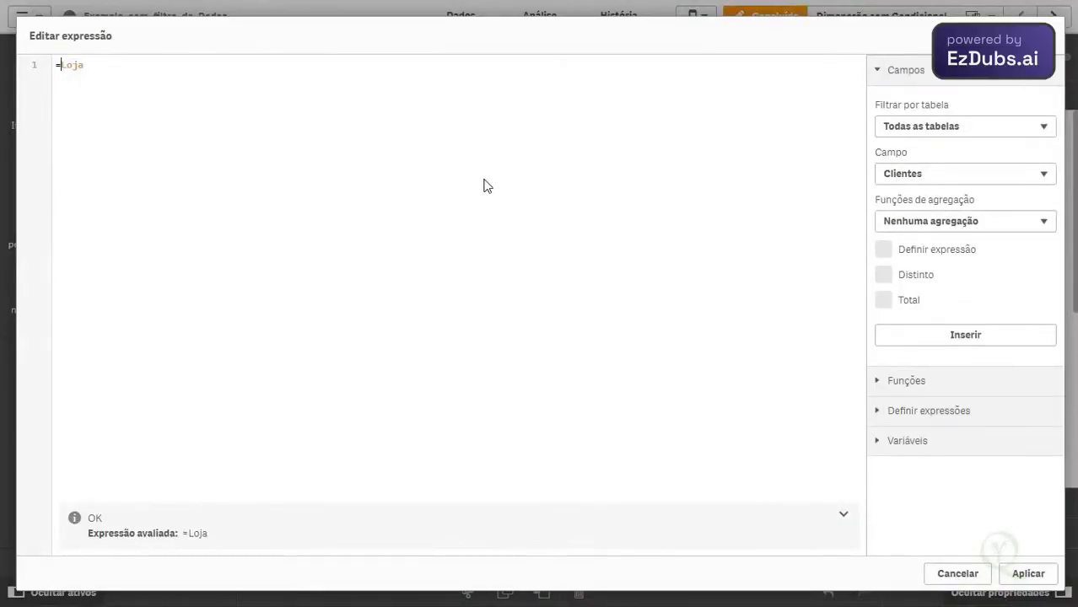
text(if()
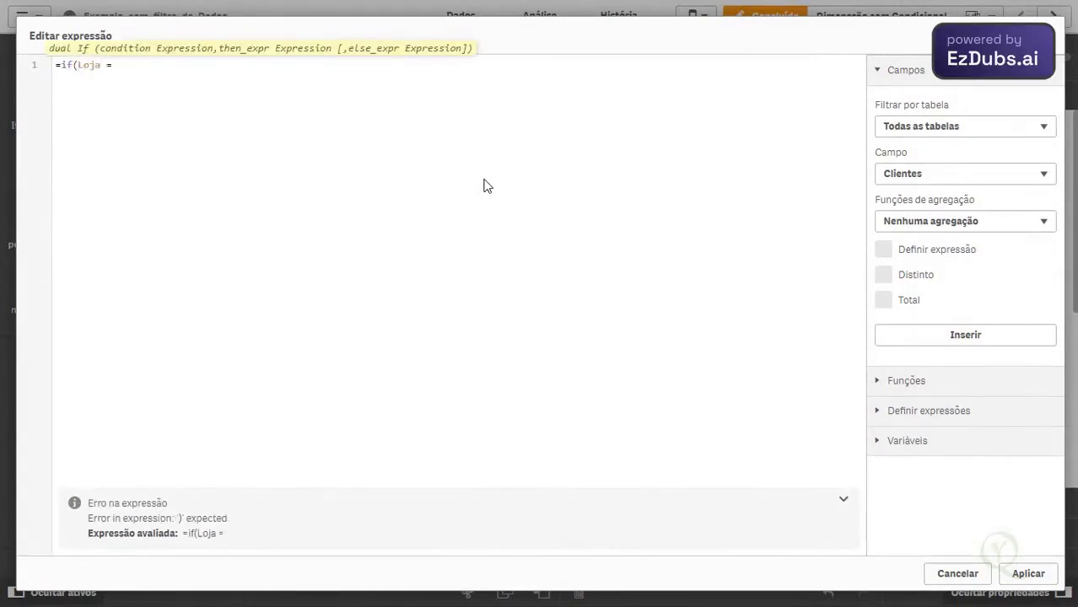
text(Loja1)
text(,loj)
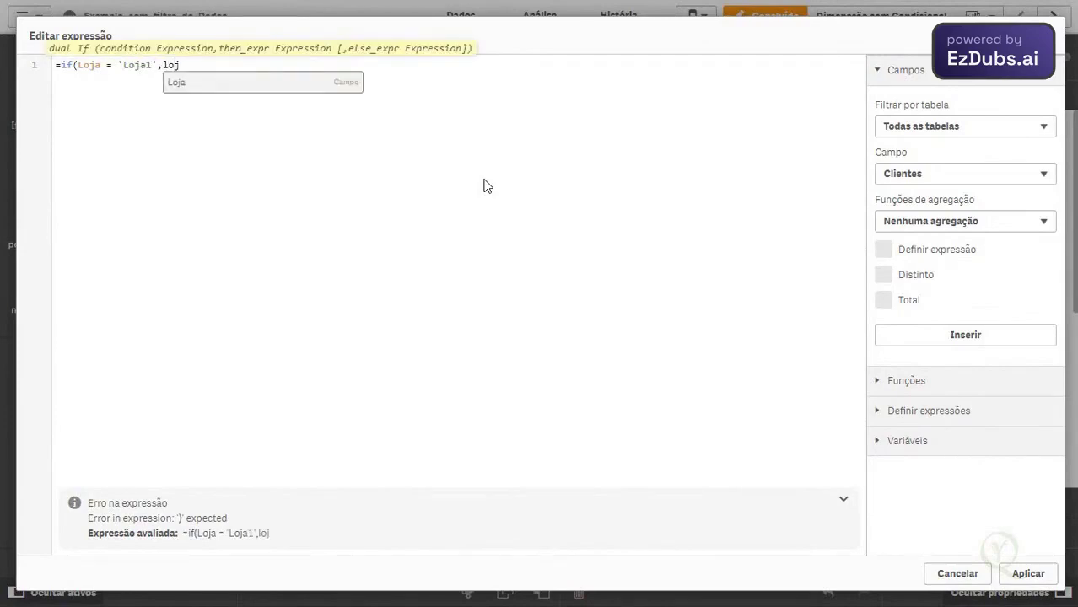
key(Return)
text())
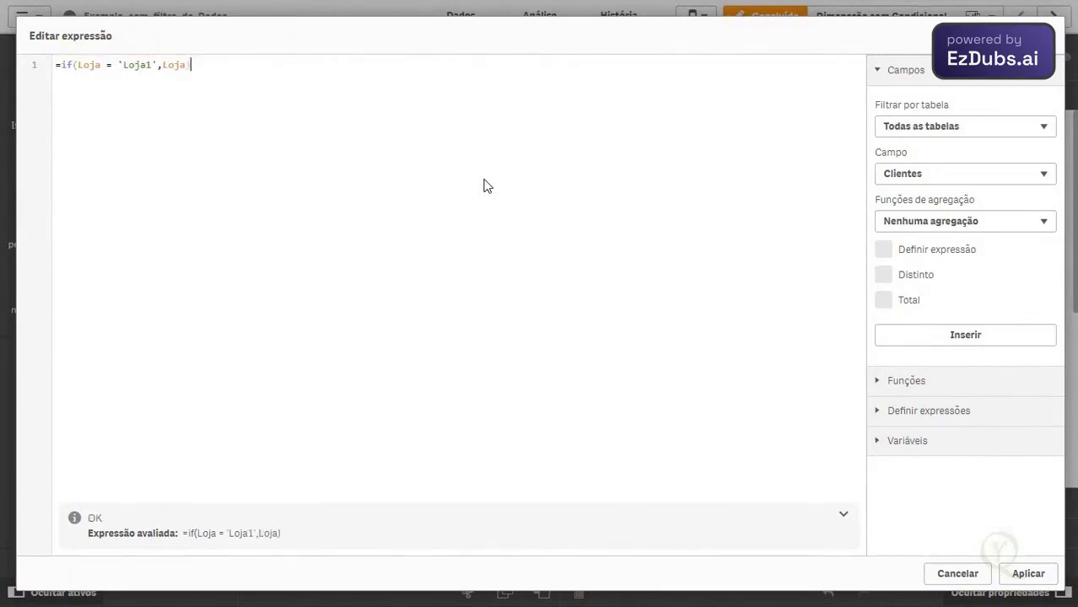
click(1024, 572)
Uncheck Incluir valores nulos and correct the Loja condition to 'Loja 1'
click(907, 360)
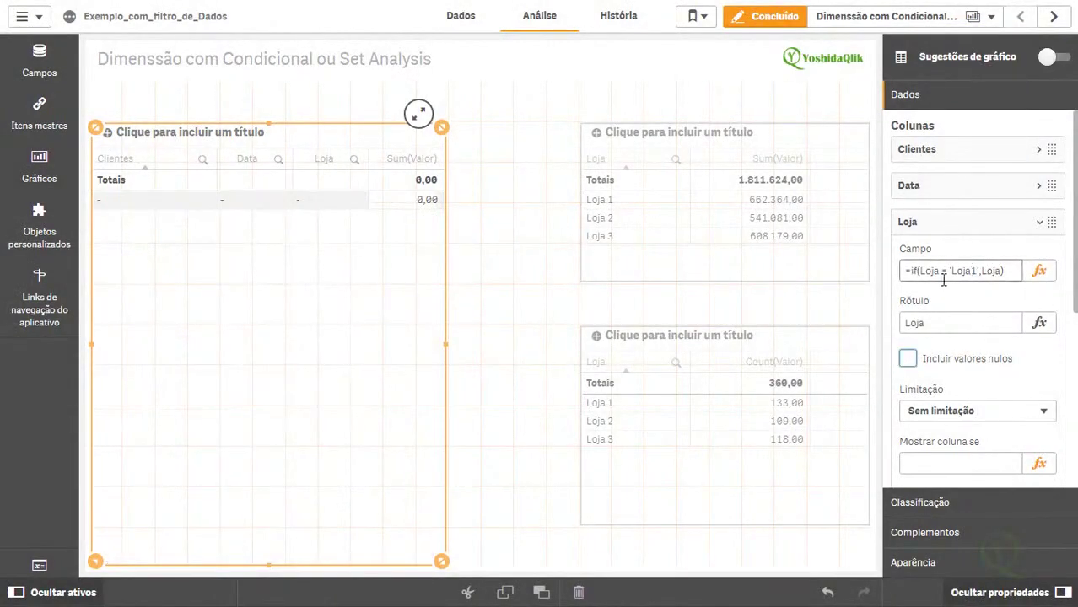
click(971, 272)
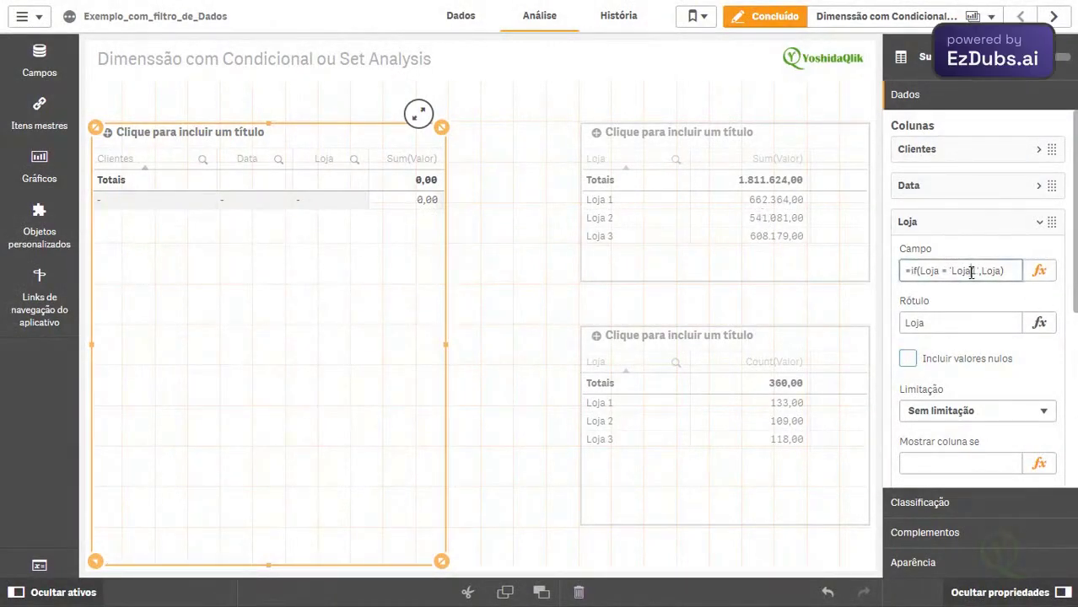
text(1)
key(Return)
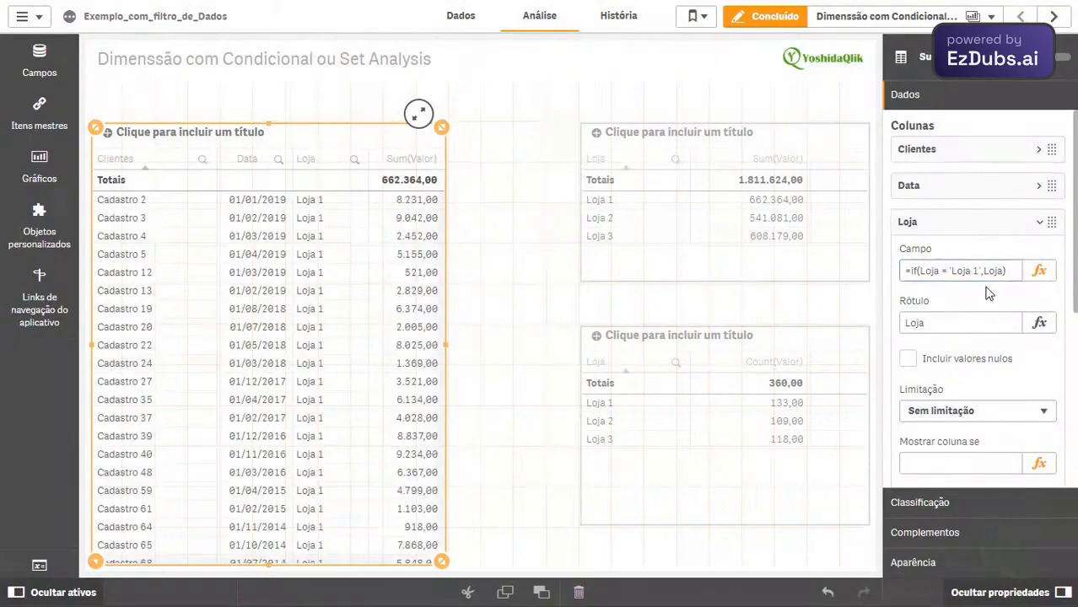
Leave edit mode and check the Loja value list without selecting anything
click(759, 18)
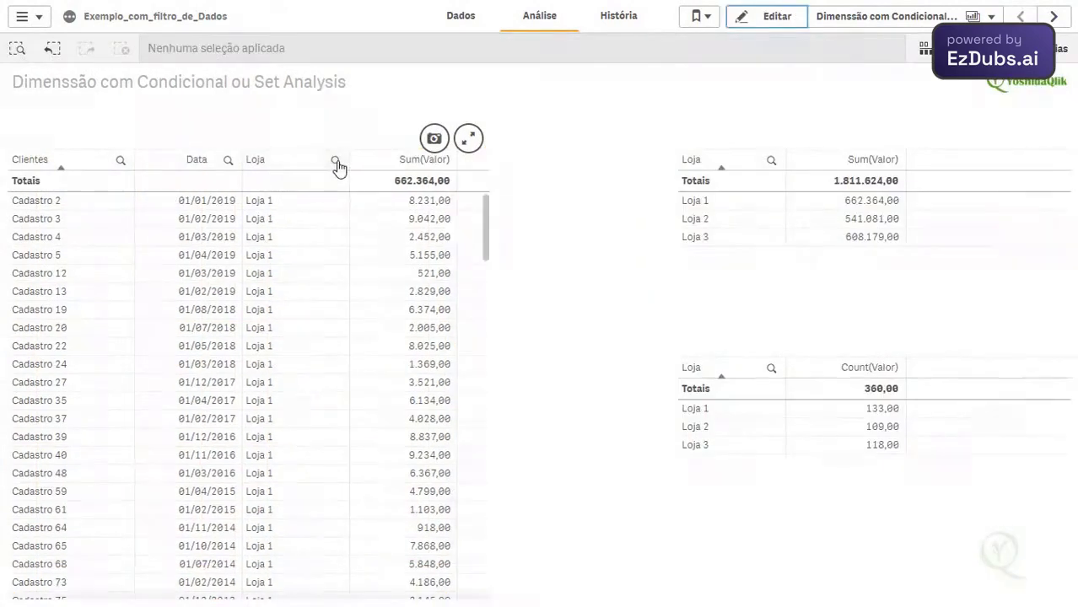
click(335, 161)
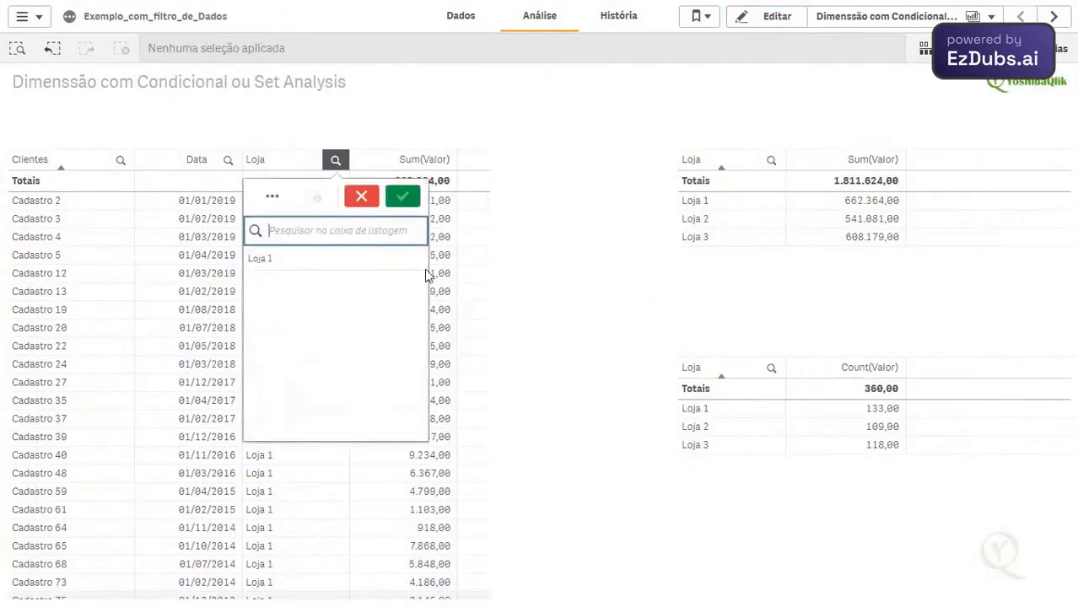
click(370, 204)
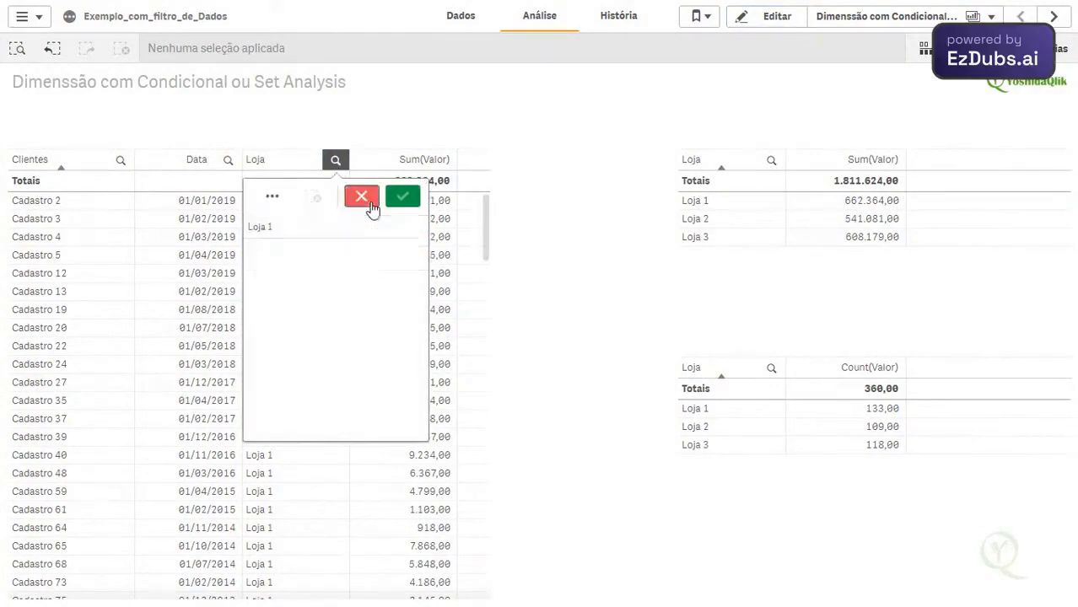
Set the left table's Loja column back to the plain Loja field
click(776, 17)
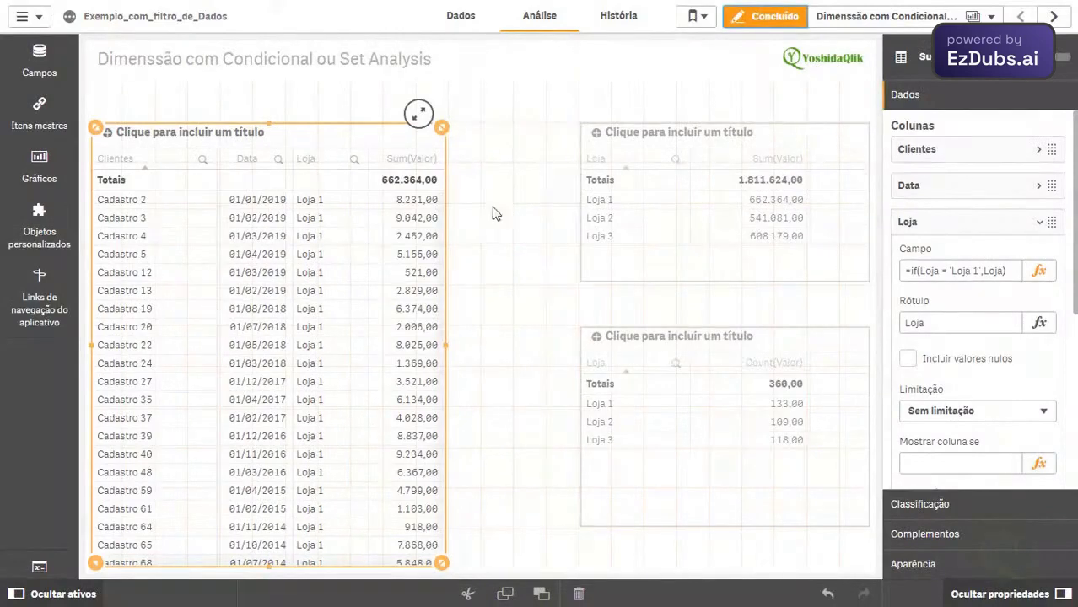
triple_click(1018, 271)
text(Loja)
key(Return)
click(943, 228)
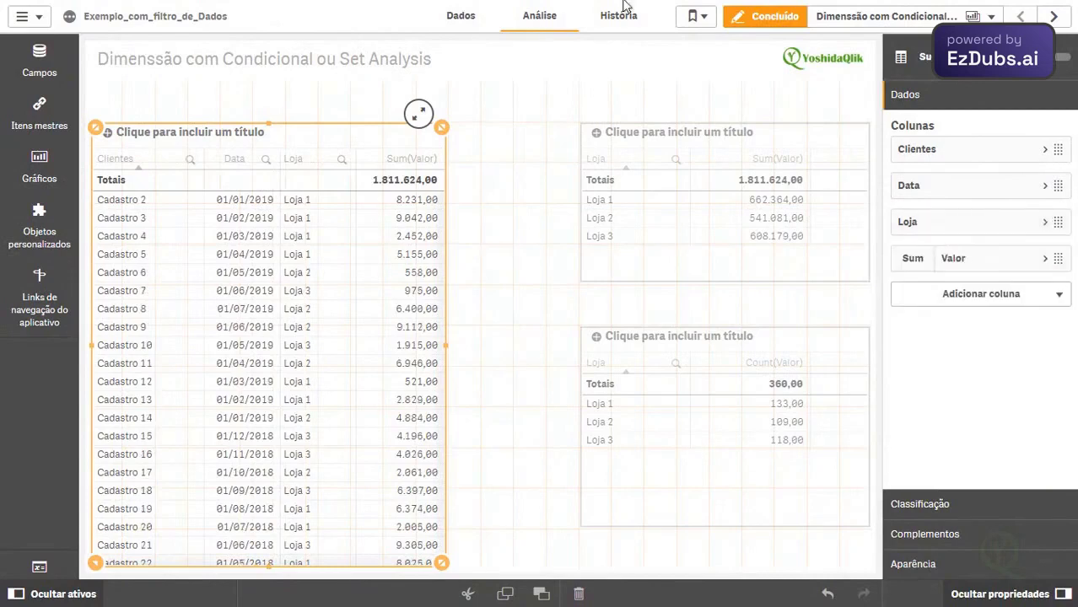
Leave and re-enter edit mode, then expand the Data column's settings
click(767, 16)
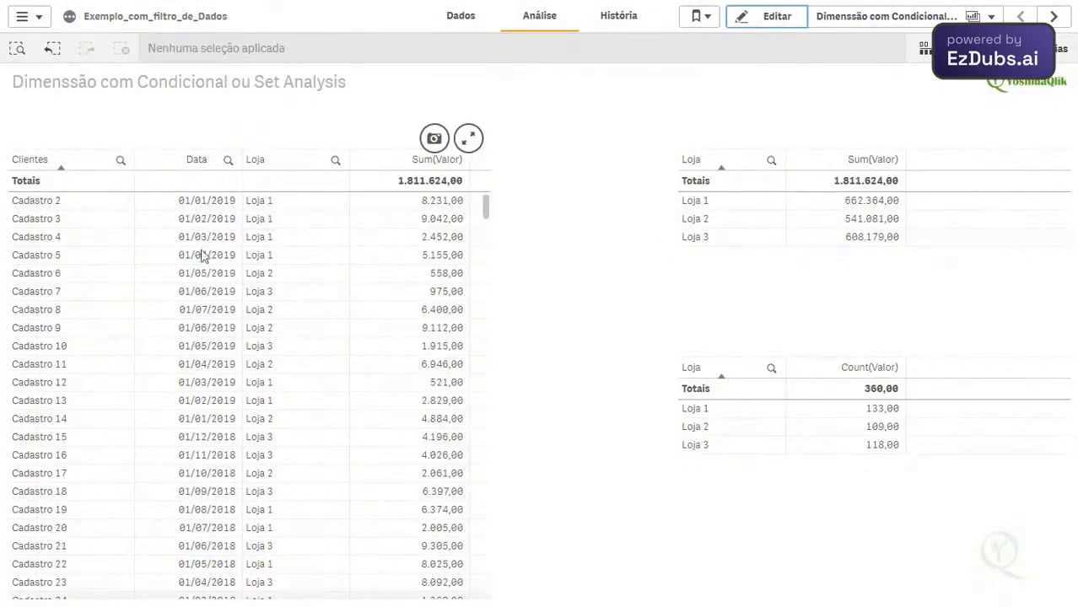
click(775, 16)
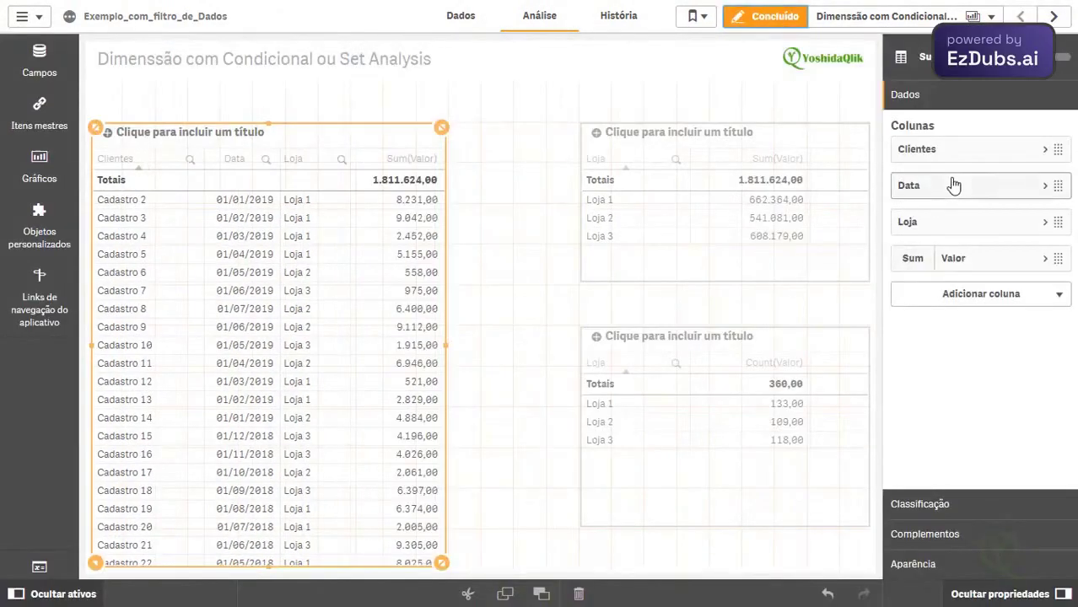
click(952, 183)
Rewrite the Data field as =Aggr(if(Data >= max(Total Data,5),Data),Data)
click(975, 295)
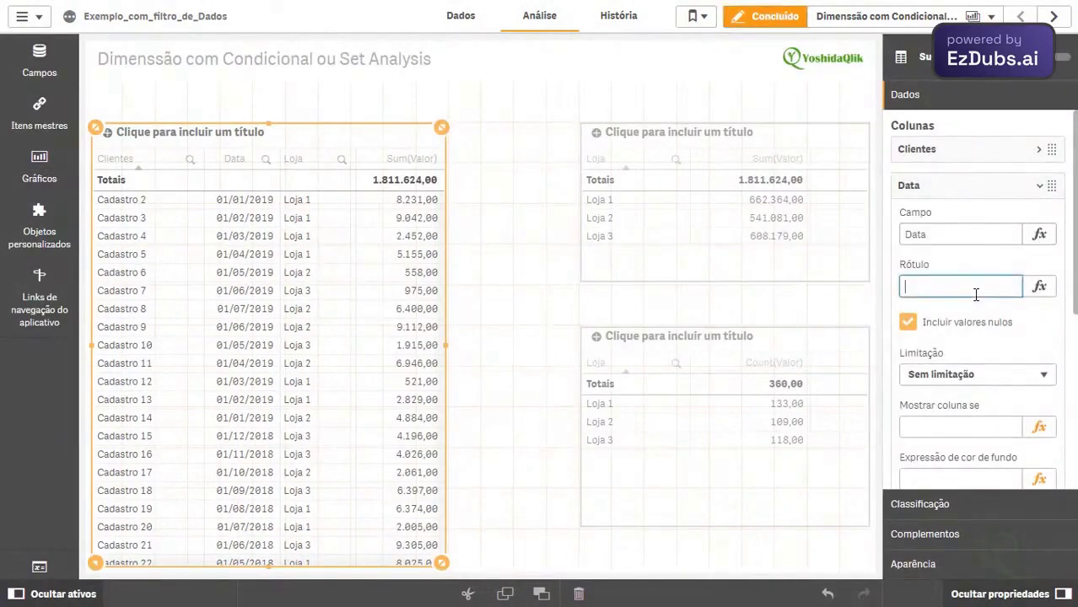
click(1039, 233)
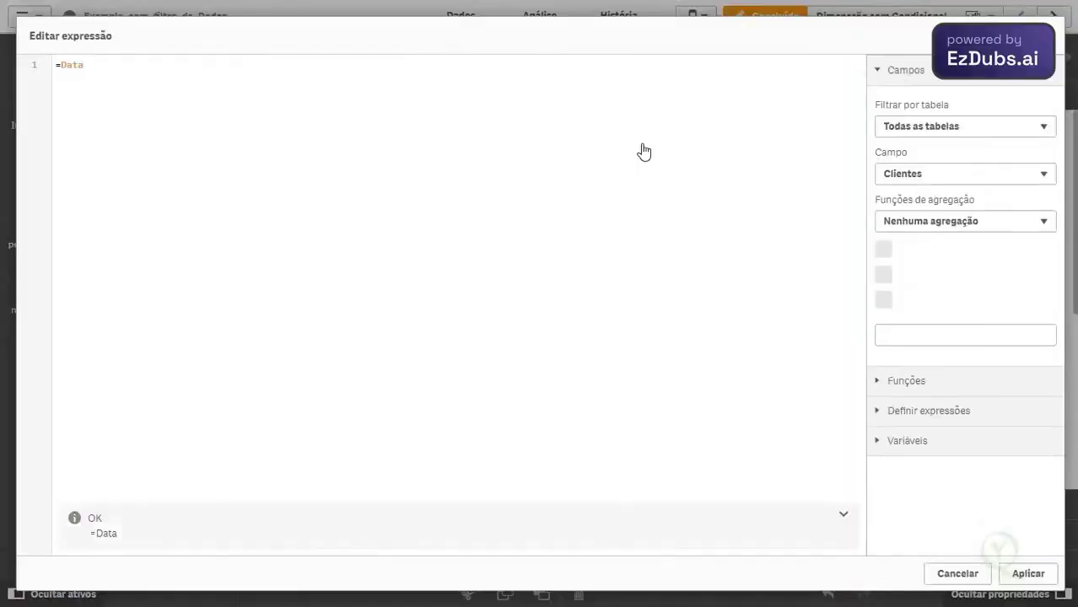
double_click(65, 65)
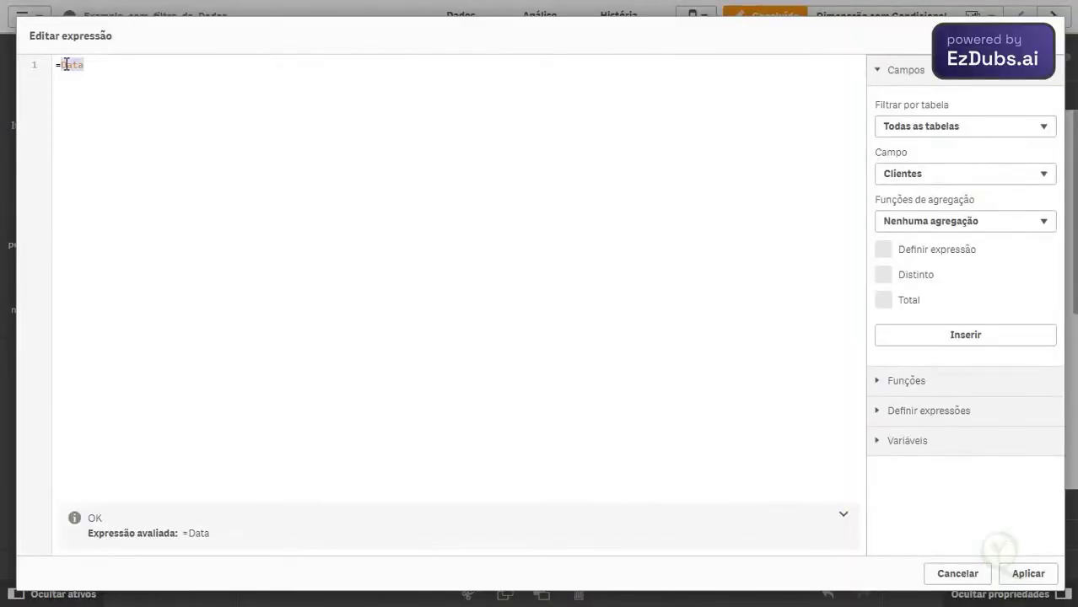
text(Aggr()
key(Return)
key(Return)
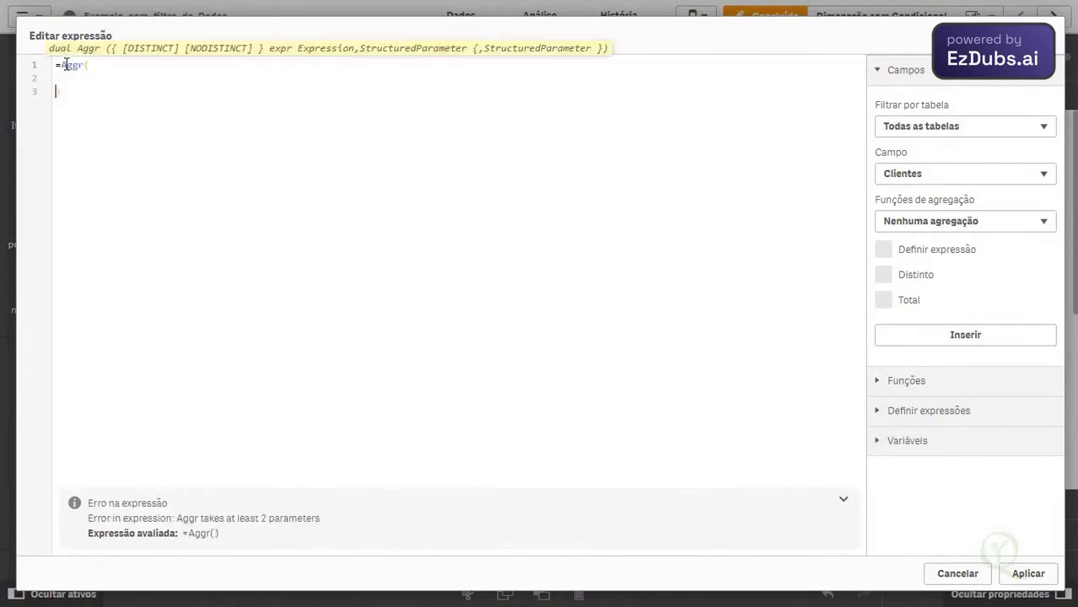
text(if()
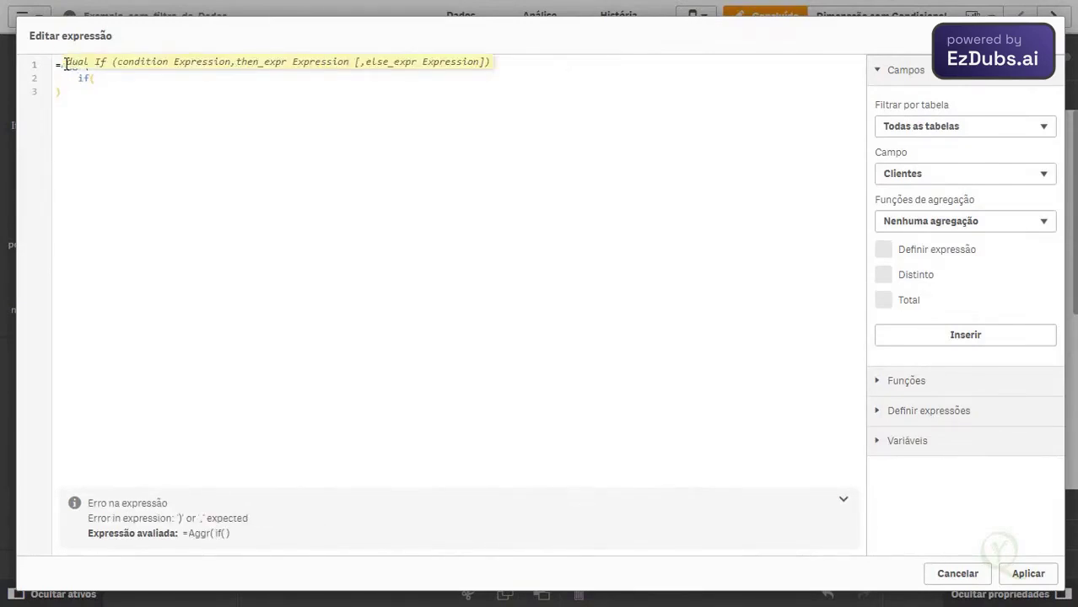
text(Data >= max(Total)
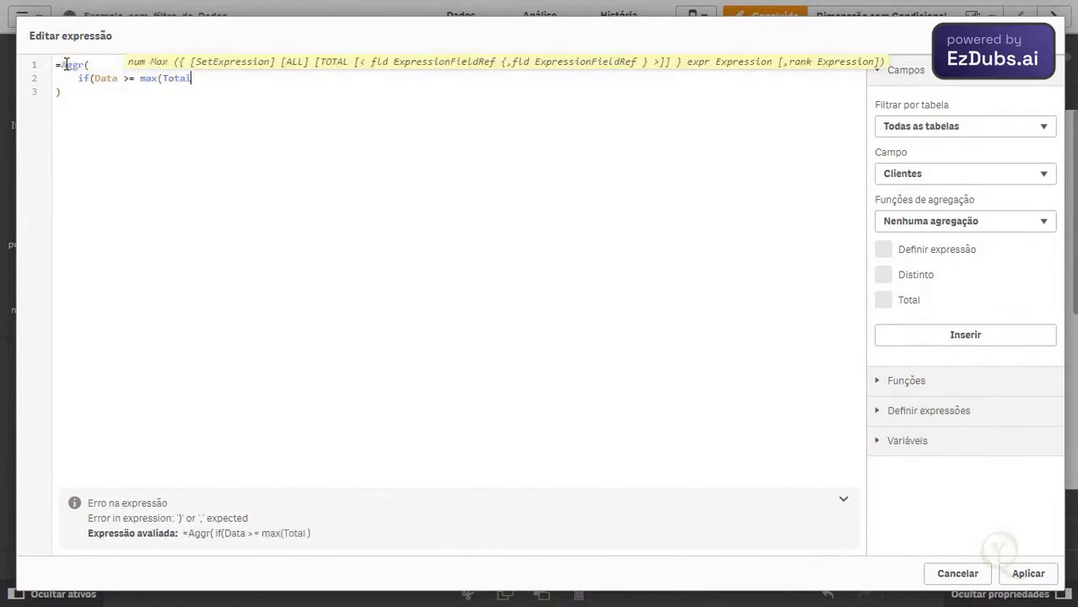
text( Data,5))
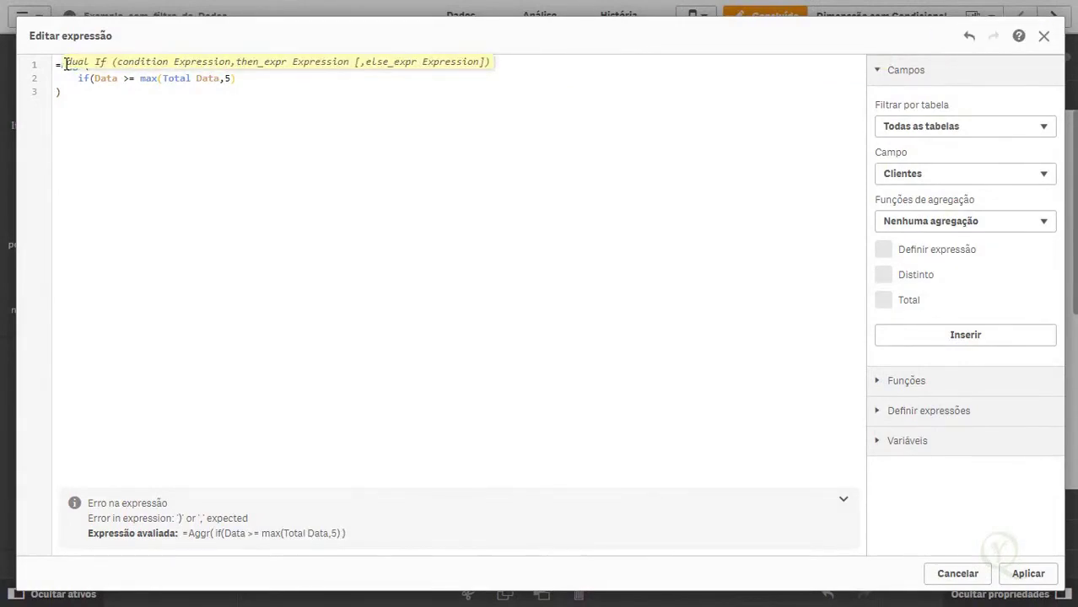
text(,Data)
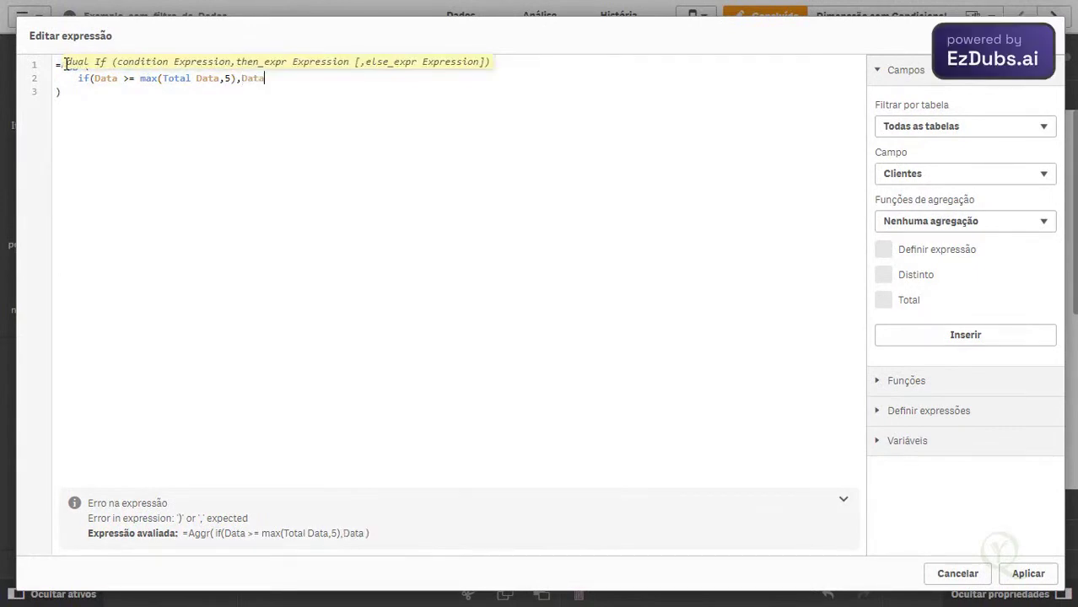
text())
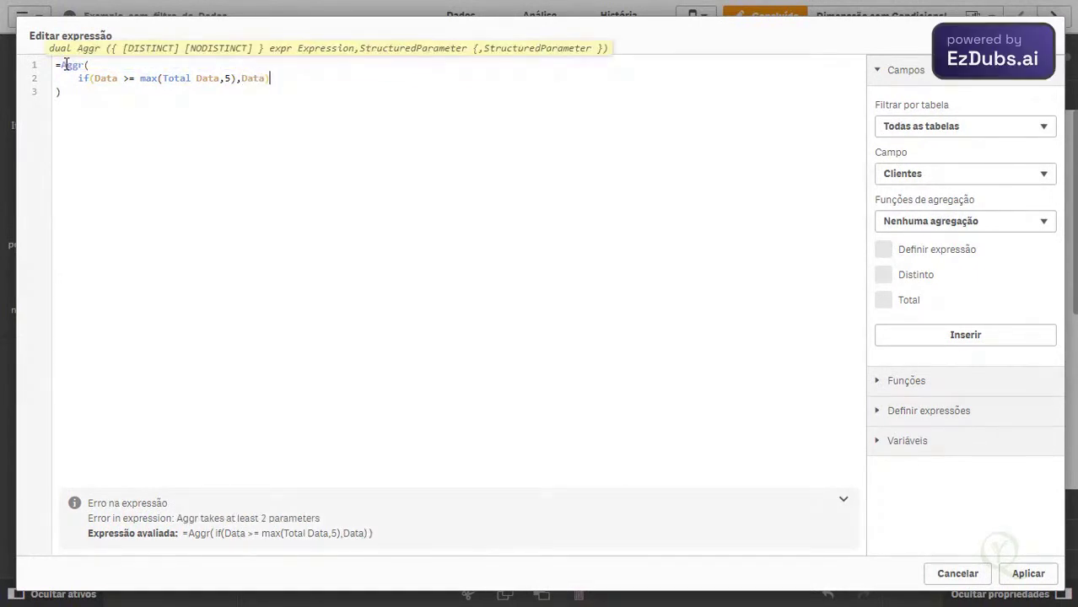
key(Down)
text(,Data)
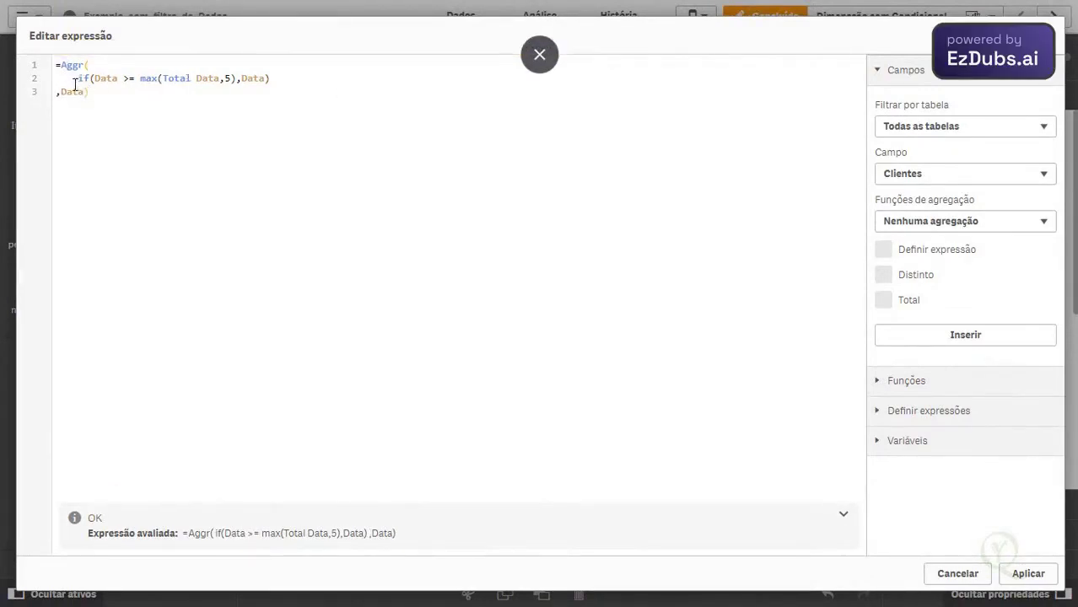
Review the Aggr expression's Data, Total and rank 5 arguments, then apply it to the Data column
click(74, 91)
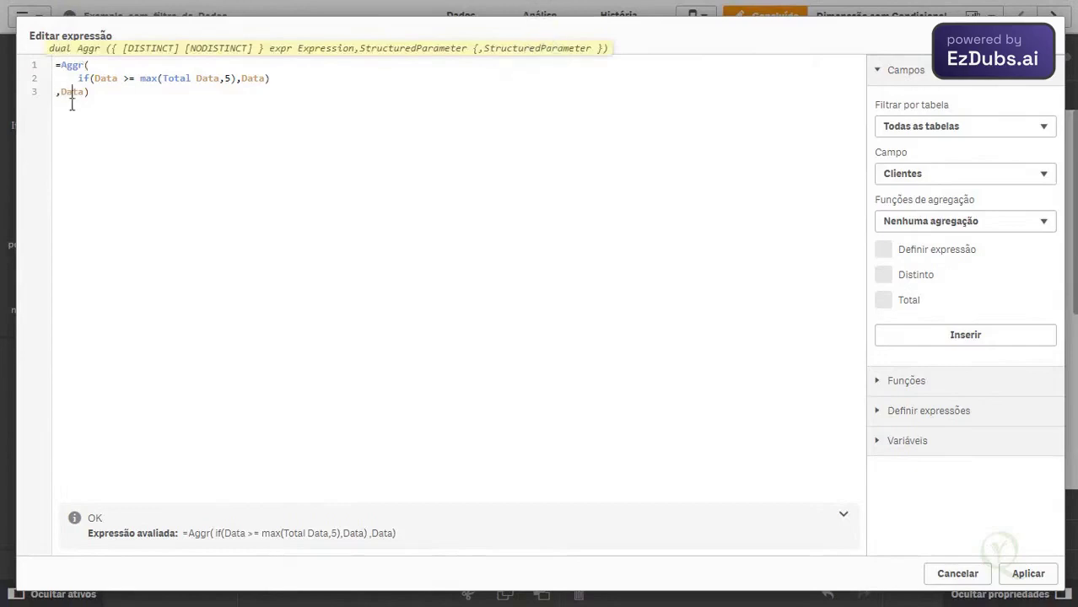
double_click(105, 78)
double_click(208, 78)
click(233, 77)
click(221, 78)
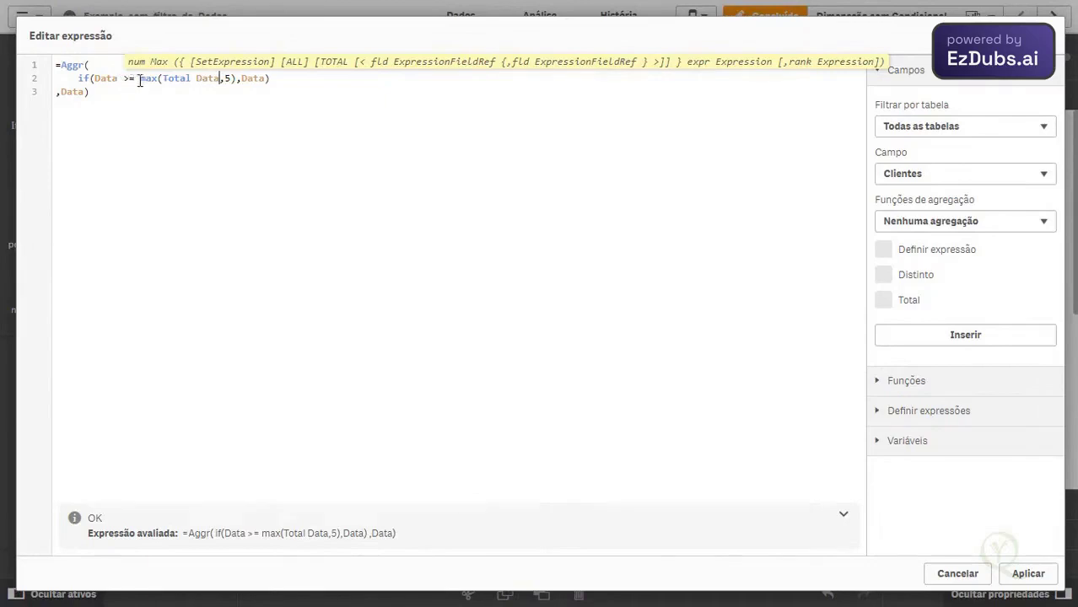
double_click(262, 81)
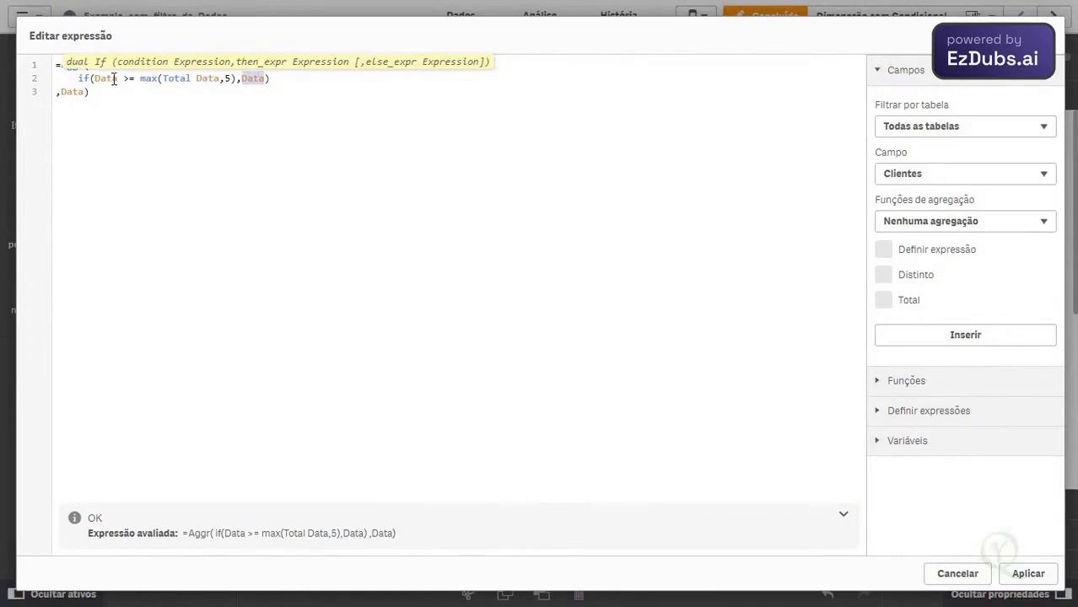
double_click(183, 81)
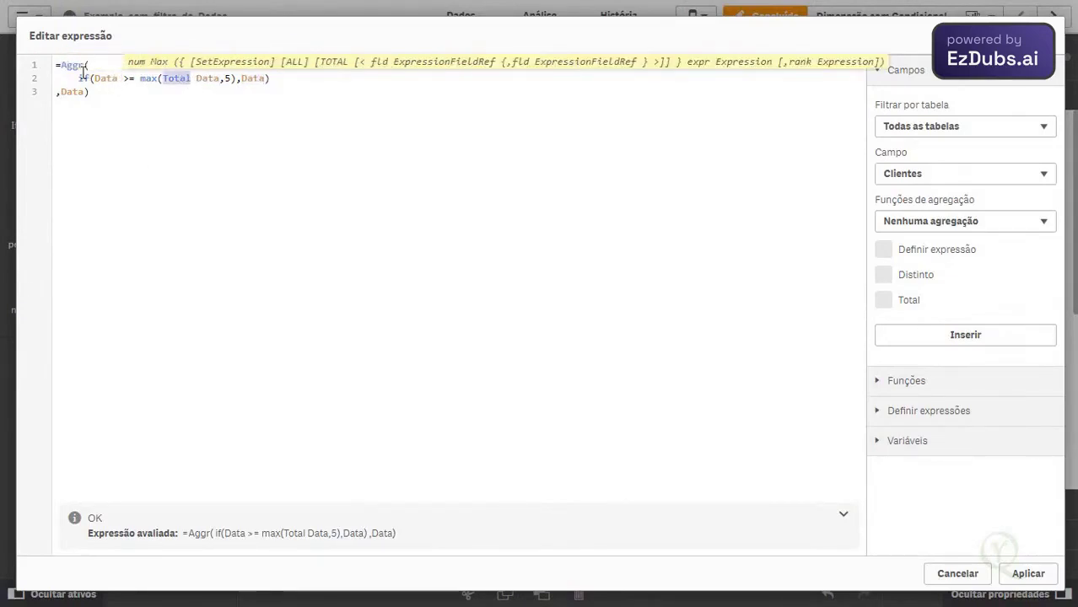
drag(61, 92, 85, 92)
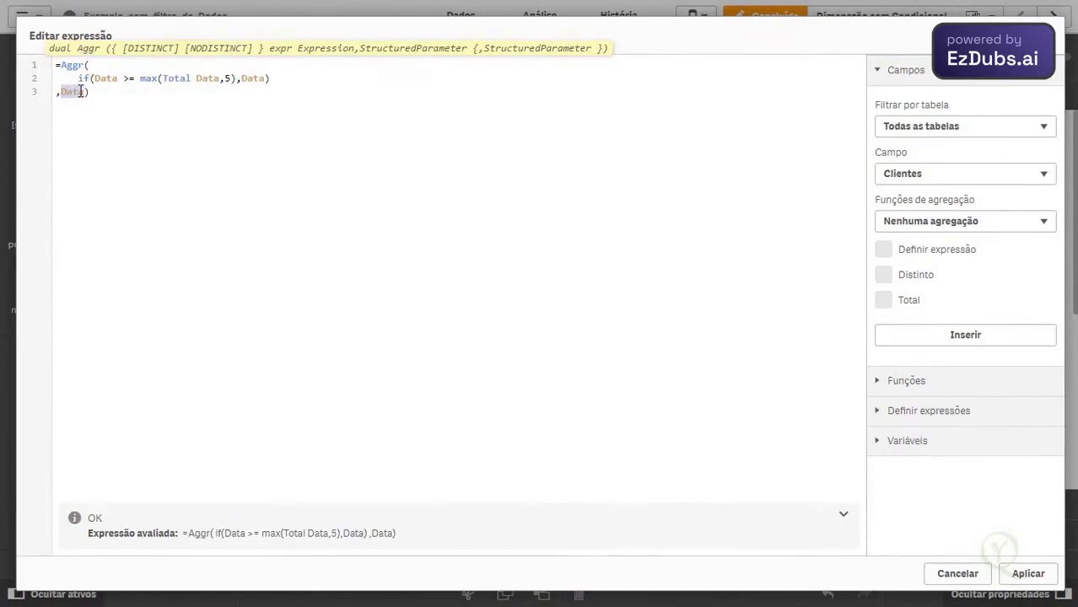
double_click(176, 77)
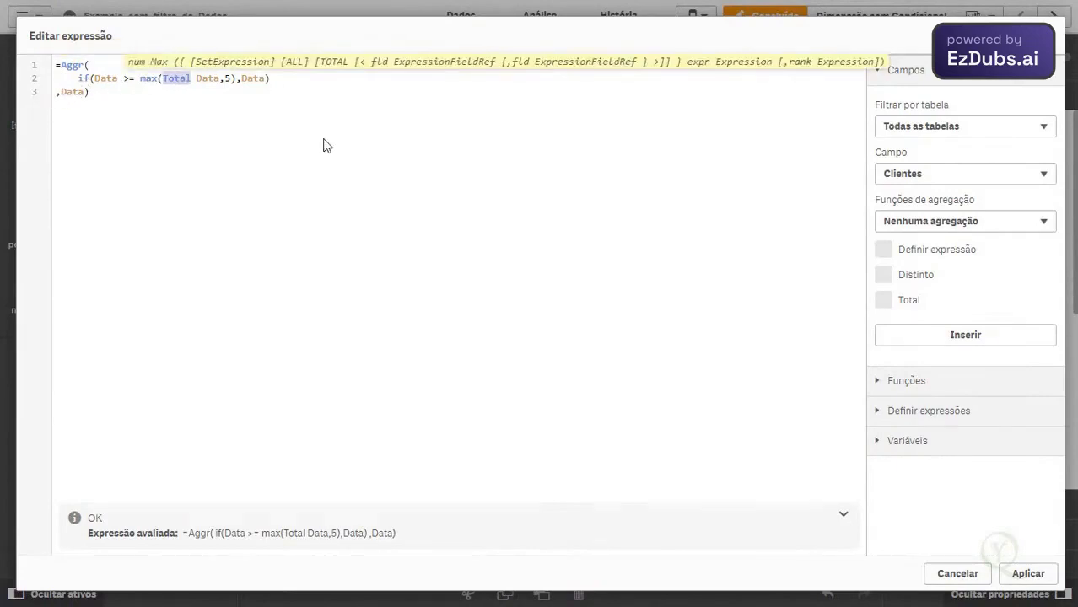
click(1027, 573)
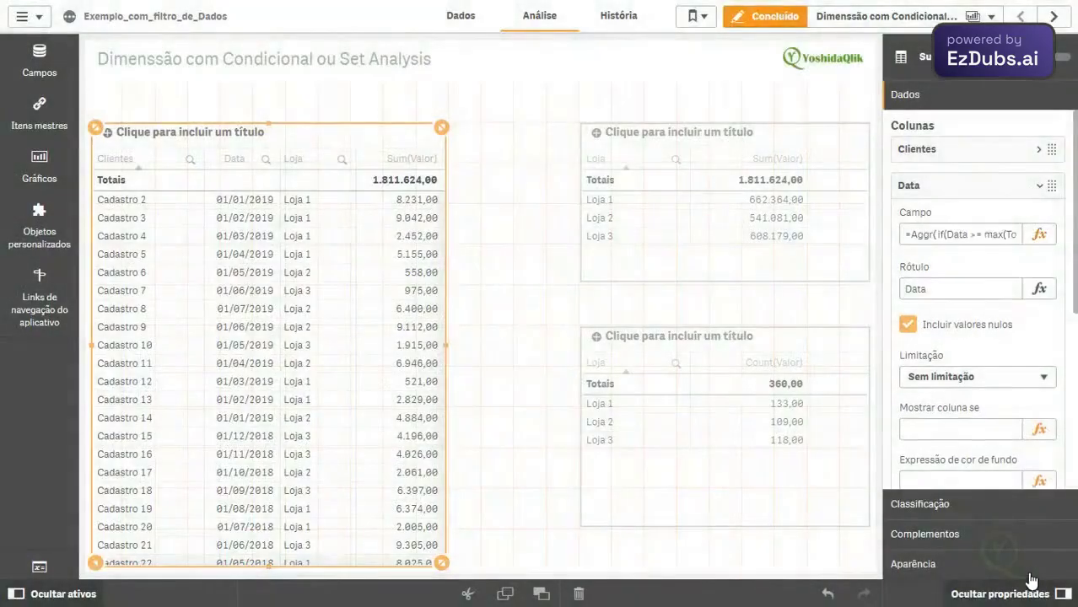
Exclude null dates, leave edit mode, and sort the table by Data descending
click(909, 339)
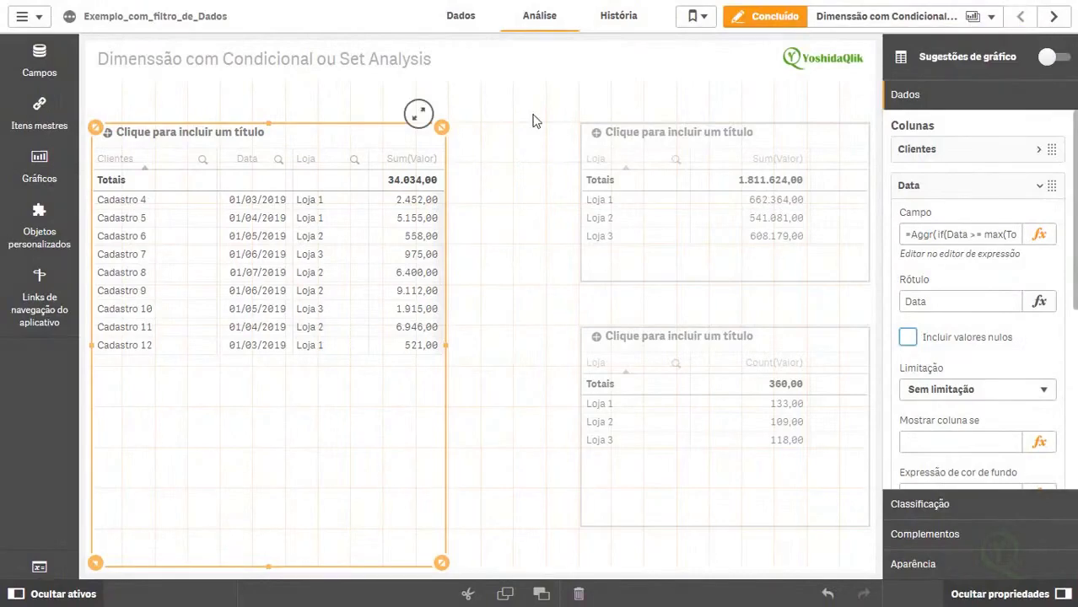
click(765, 15)
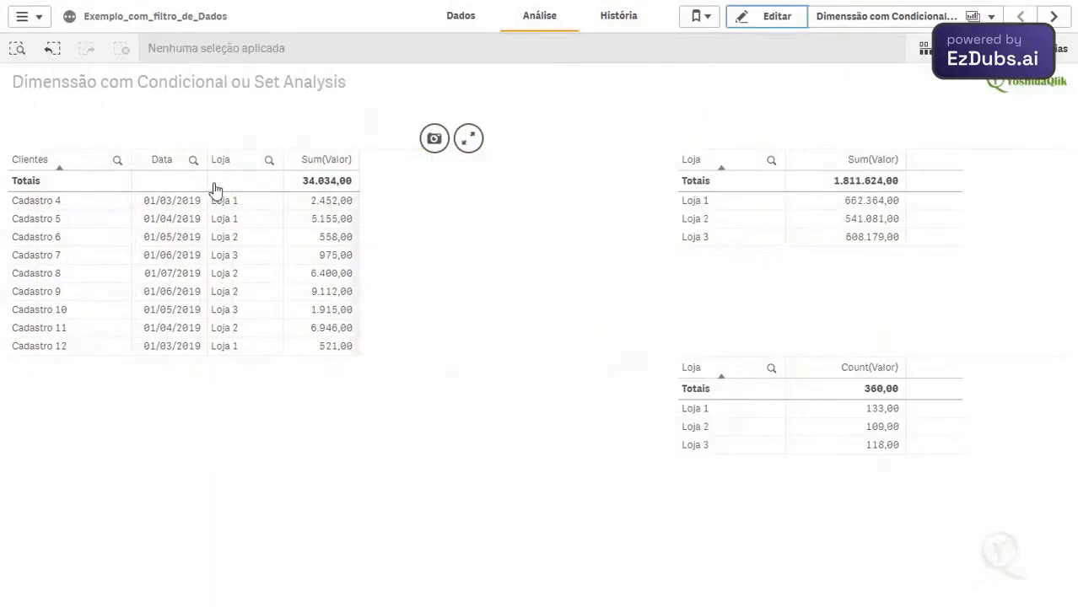
click(192, 160)
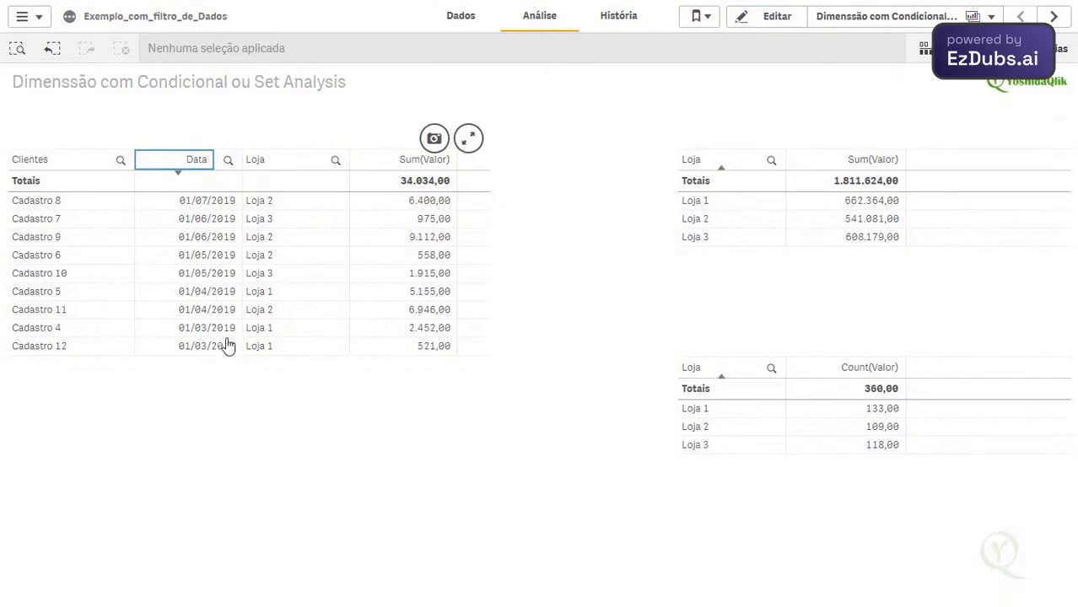
Re-enter editing, keep unsaved changes, and reset the Data column to the plain =Data field
click(757, 25)
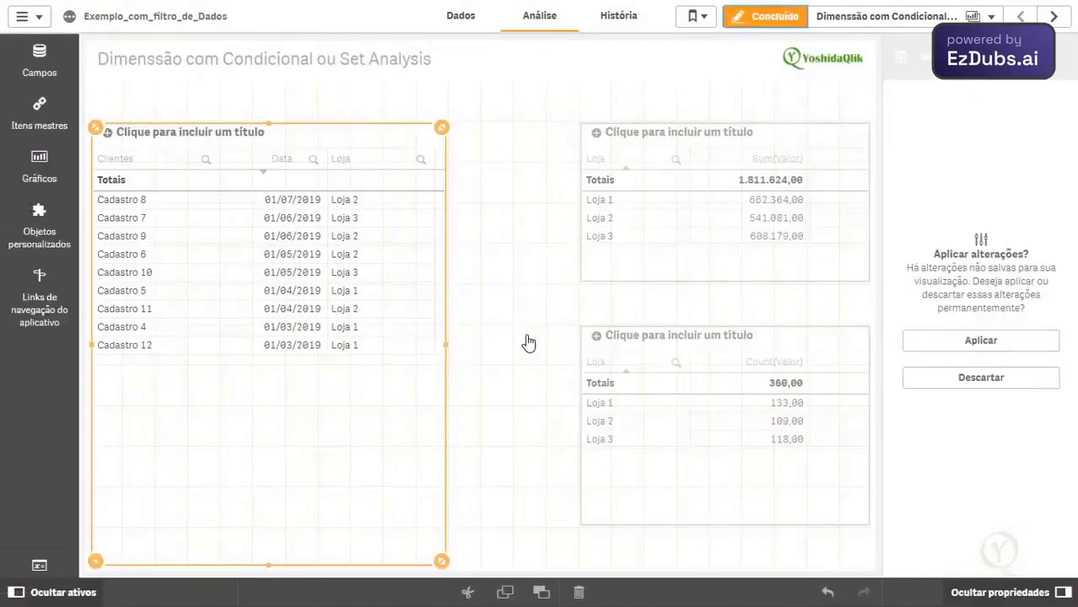
click(942, 341)
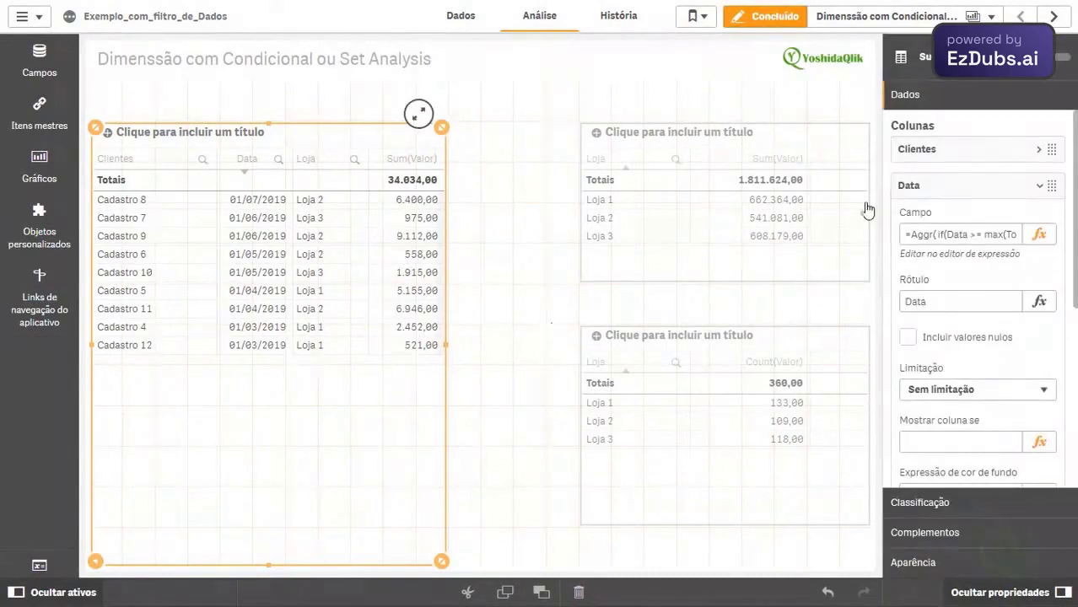
click(1037, 236)
key(ctrl+a)
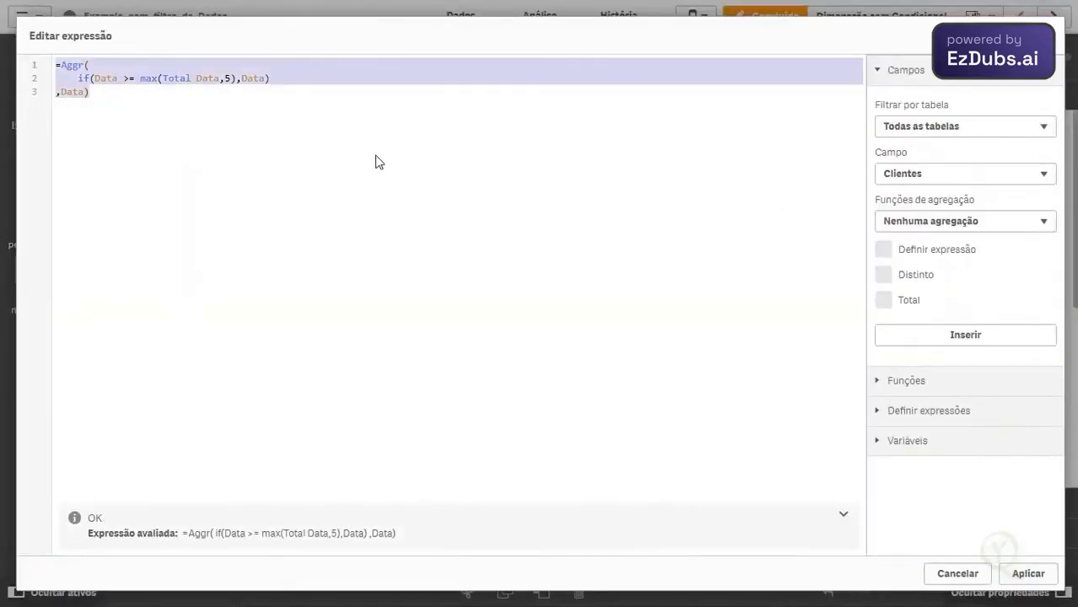
text(=DAta)
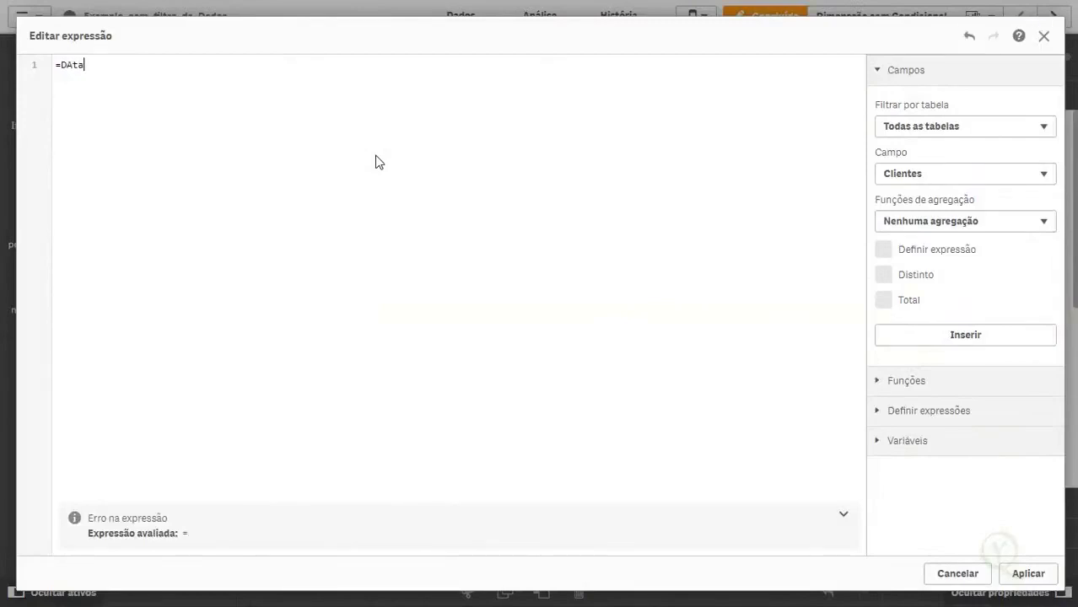
key(Return)
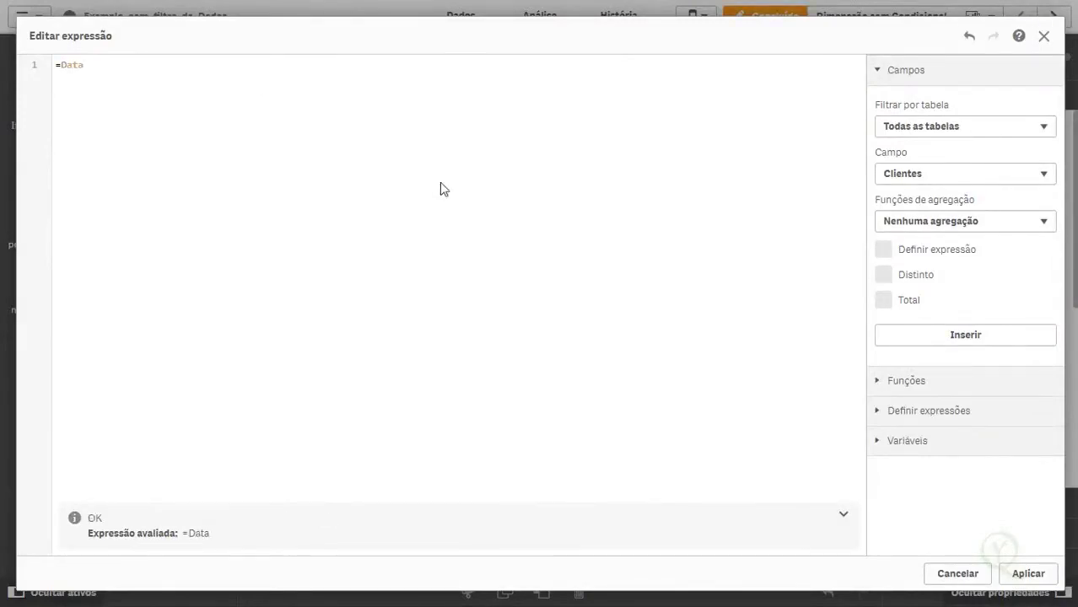
click(1027, 573)
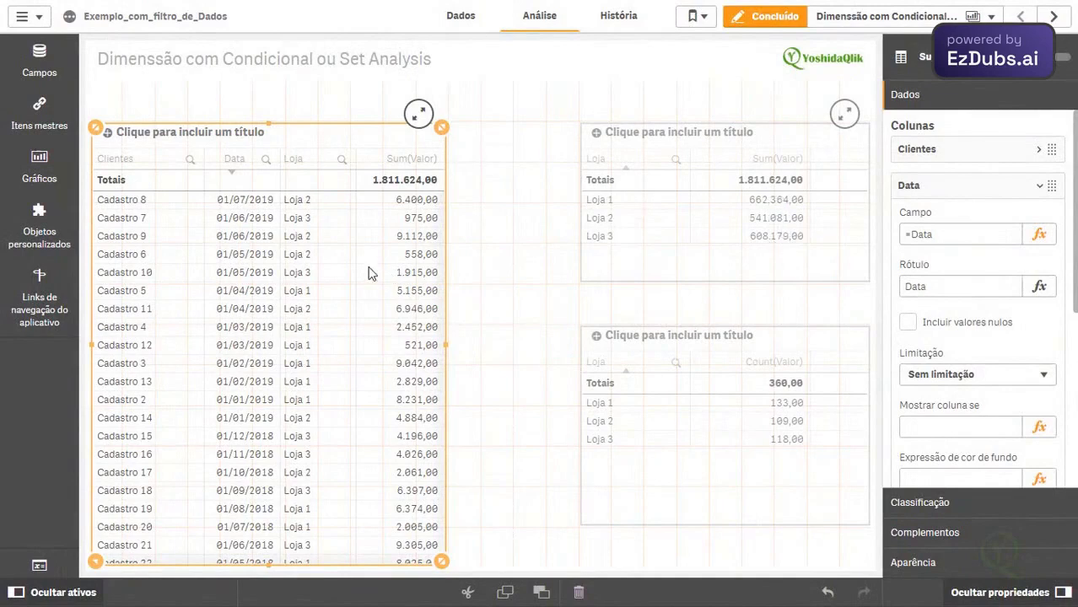
Begin the Loja expression as aggr( … , Loja) in place of the plain field
click(933, 192)
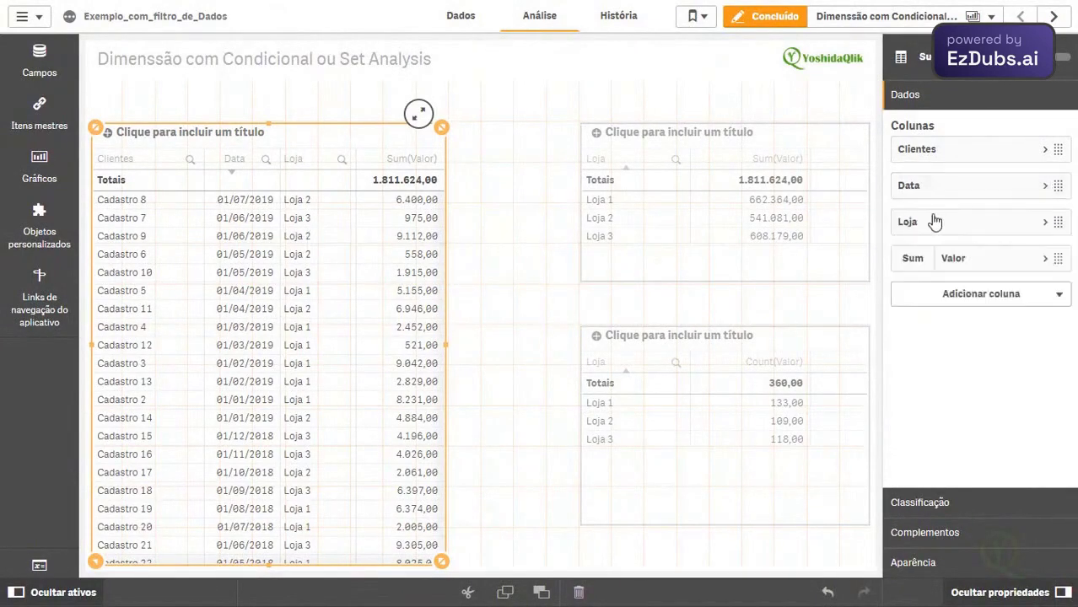
click(978, 221)
click(1039, 272)
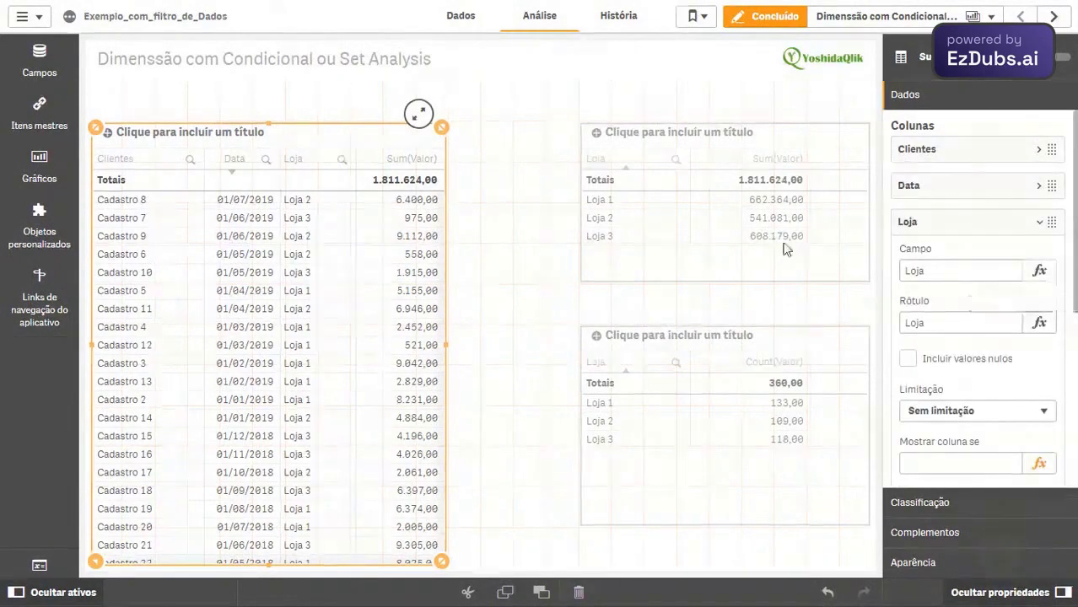
key(BackSpace)
text(aggr()
key(Return)
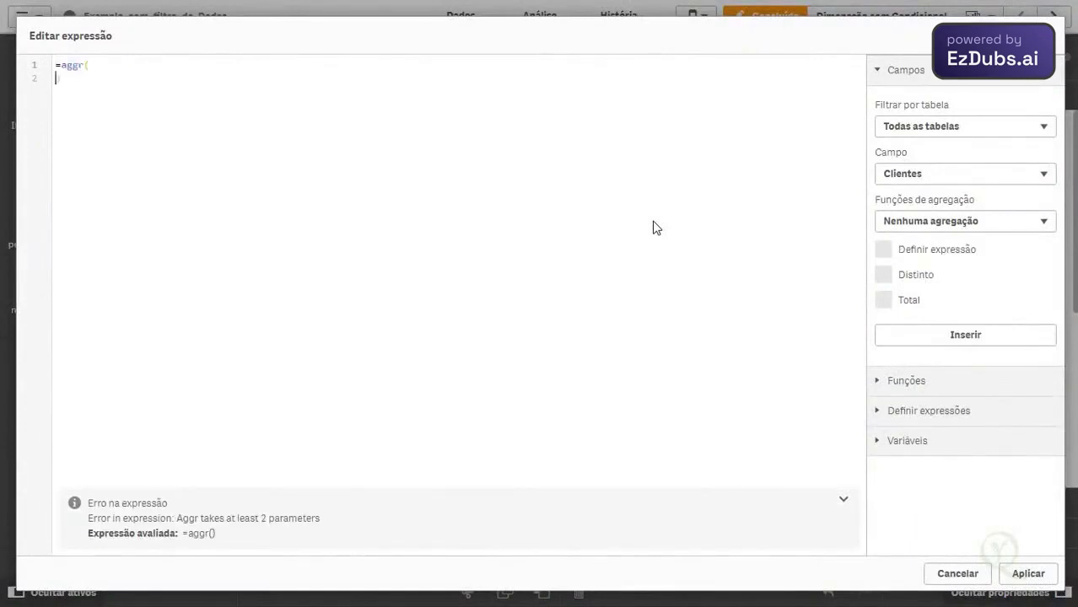
text(,ol)
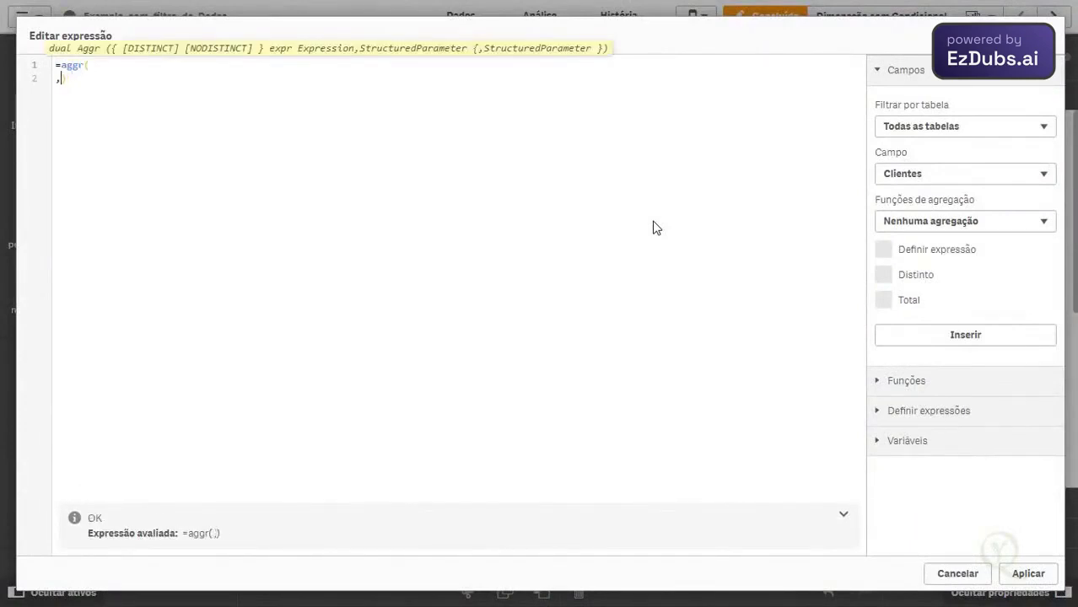
text(j)
key(Return)
Insert only({<Loja={sum(Valor)>600000}>} Loja) inside aggr and apply the Loja expression
key(Up)
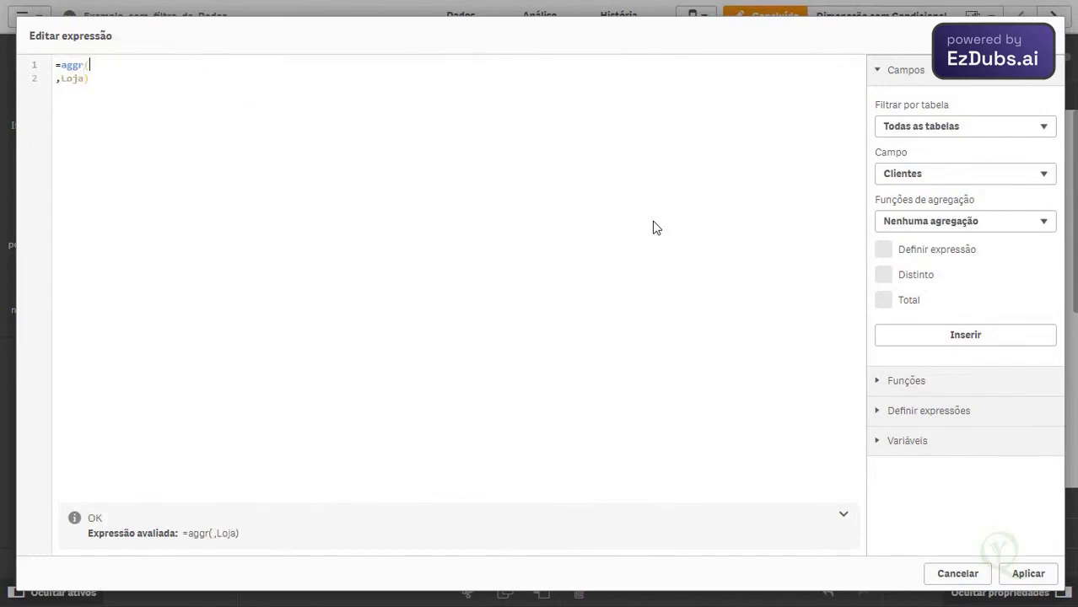
key(Return)
key(Return)
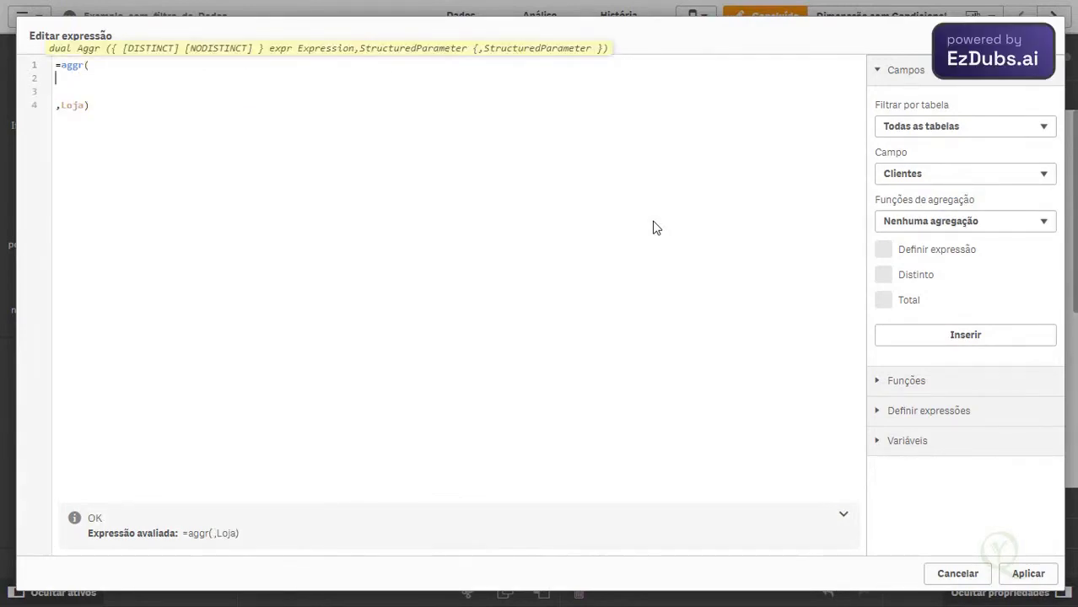
text(only({ Loj)
key(Return)
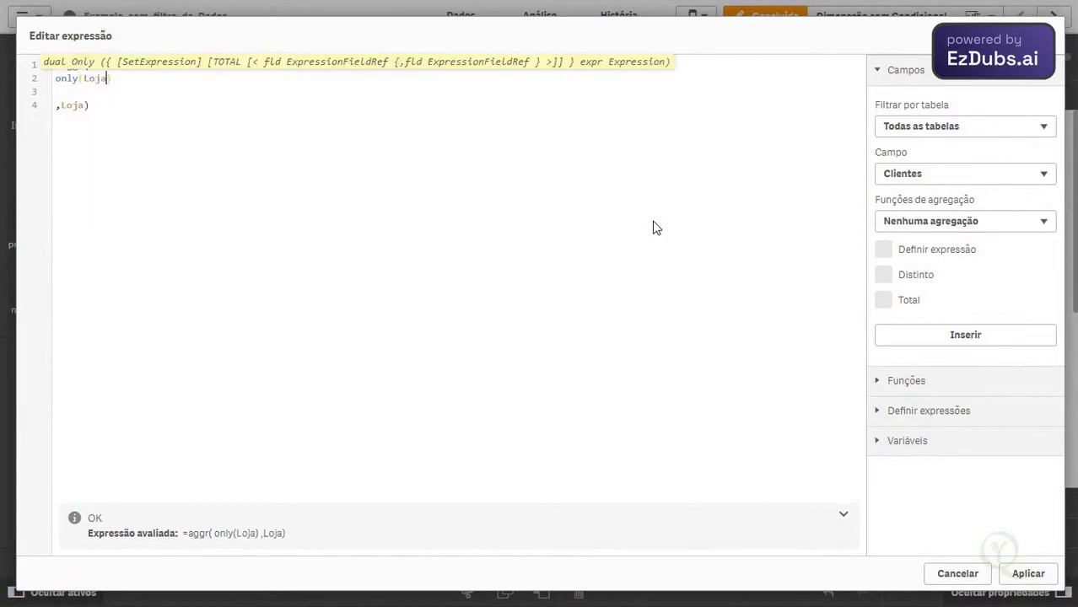
key(Left)
key(Left)
key(Left)
key(Left)
key(Left)
text(<Loja={)
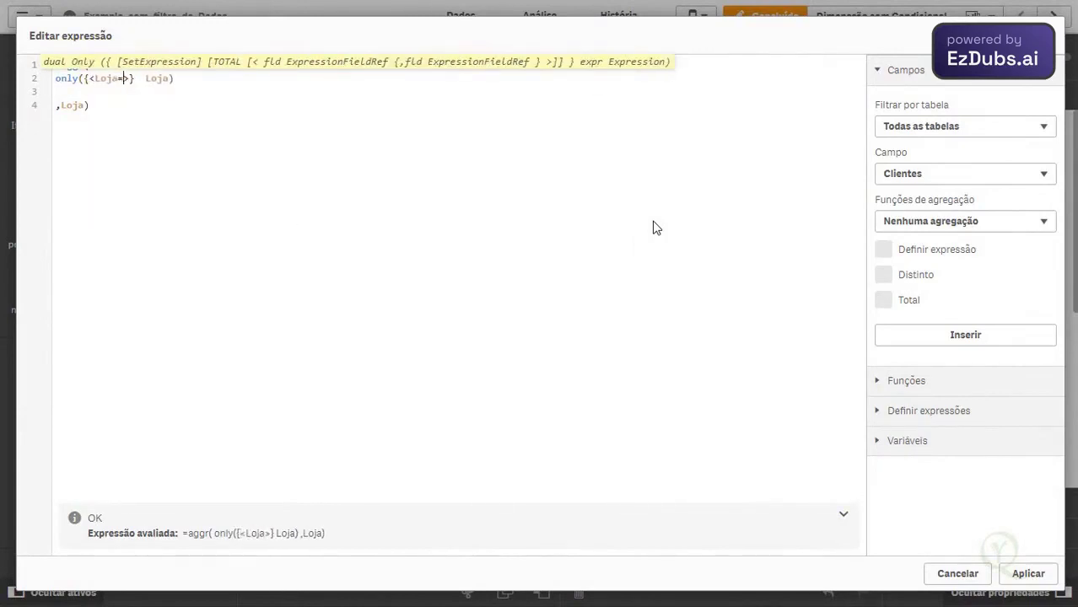
text('Su)
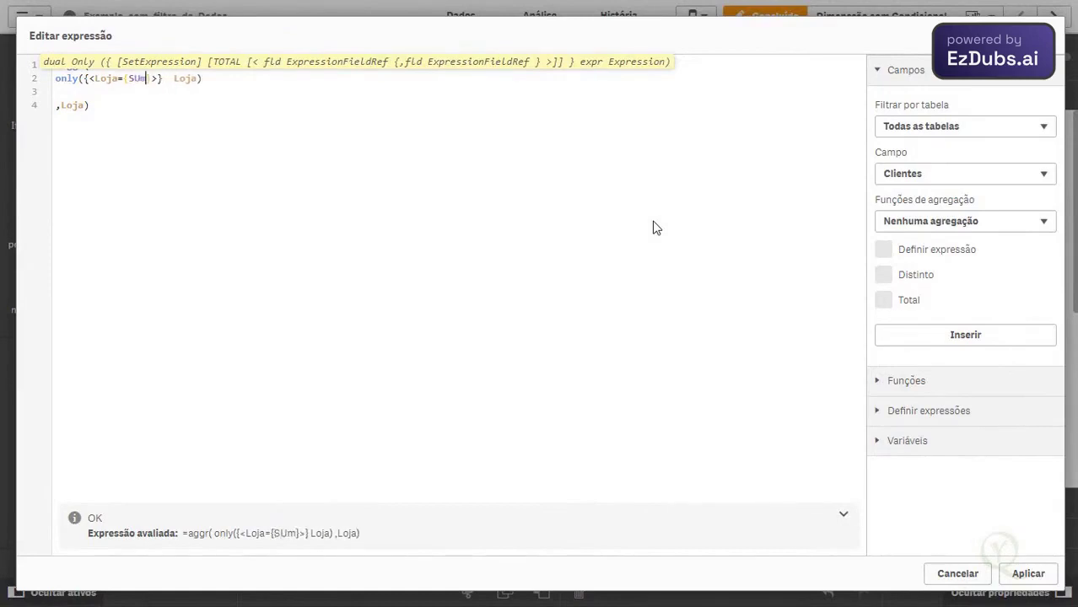
key(BackSpace)
key(BackSpace)
text(sum(Valor)
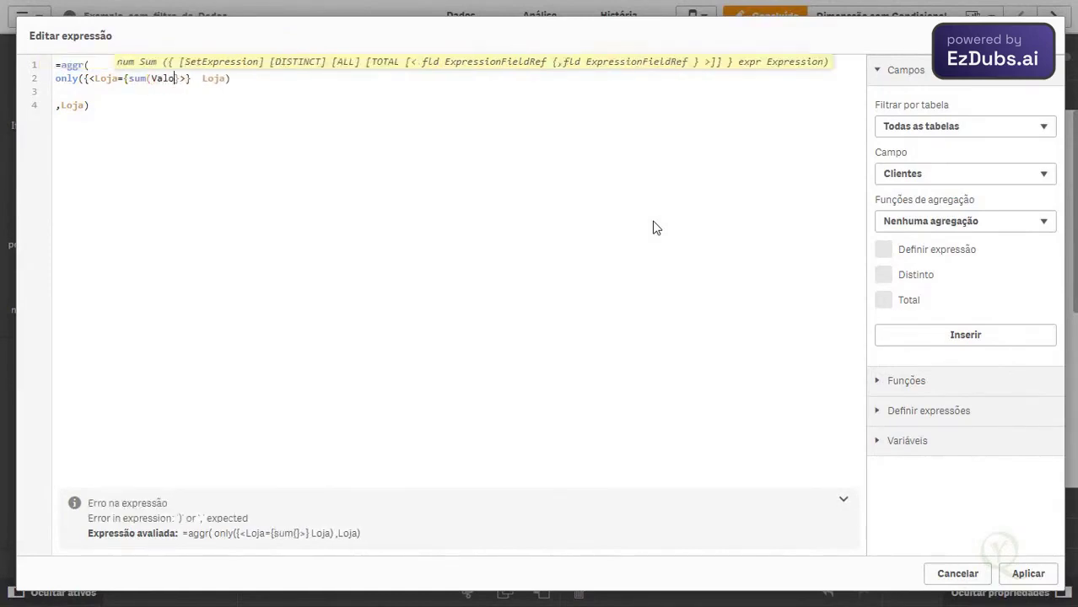
text()>600000)
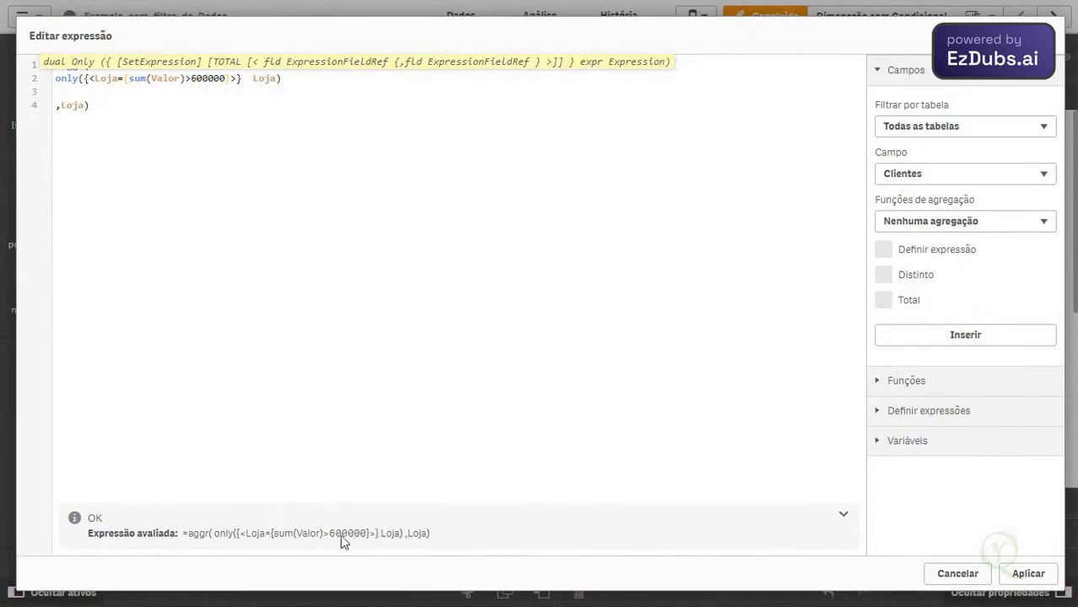
click(1028, 574)
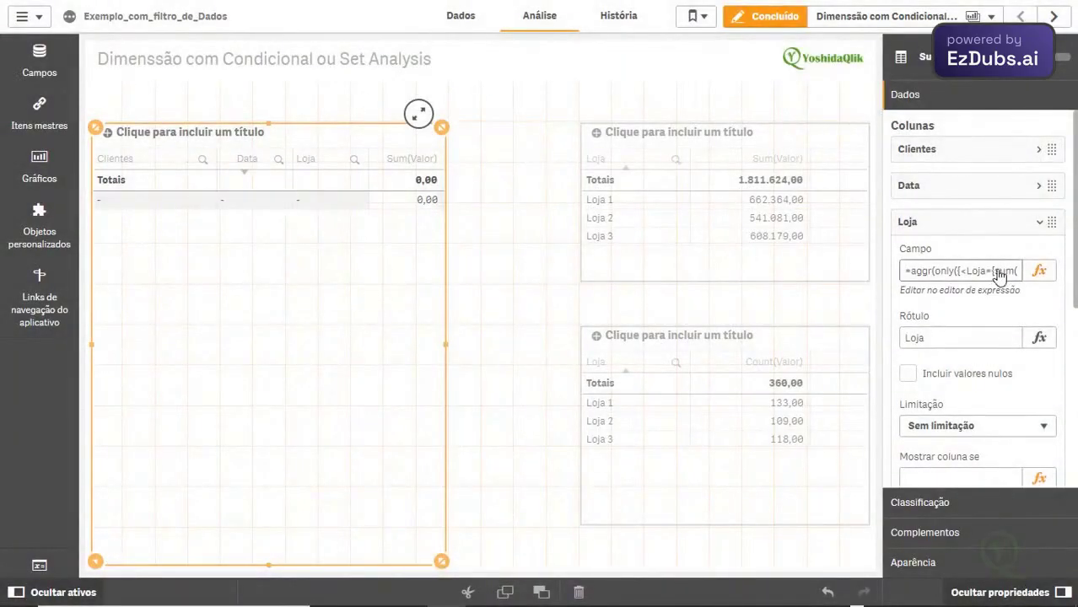
Quote the set condition as "=sum(Valor)>600000" in the Loja expression and apply it
click(931, 271)
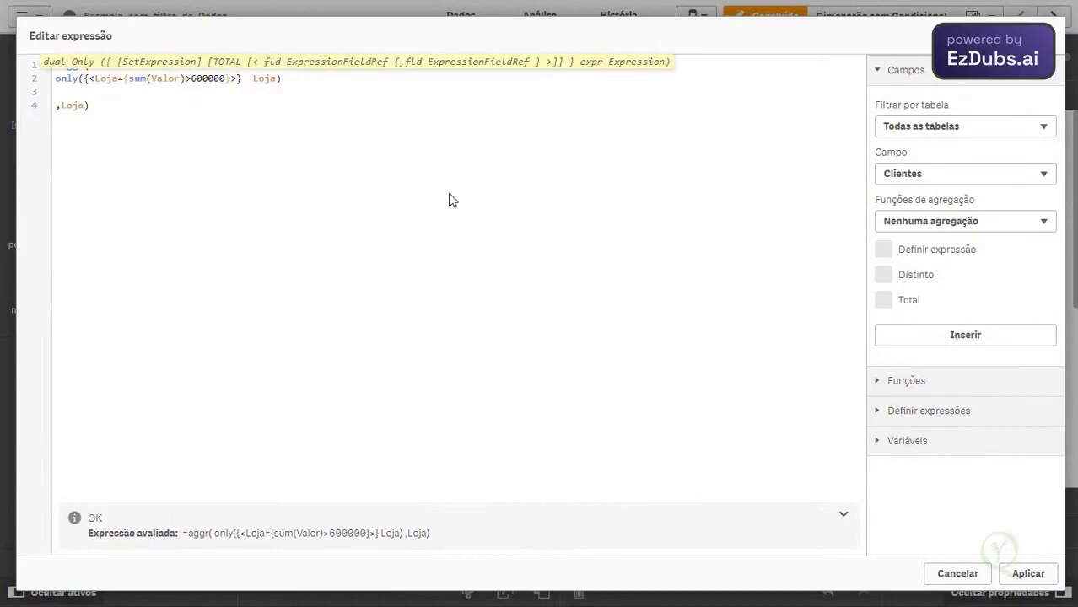
text("=)
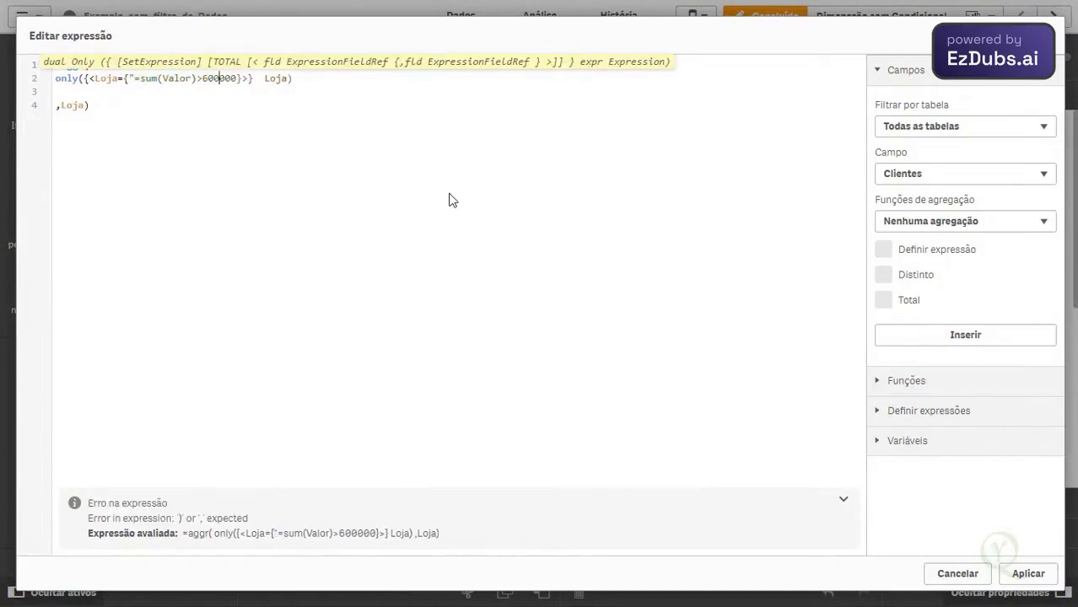
text(")
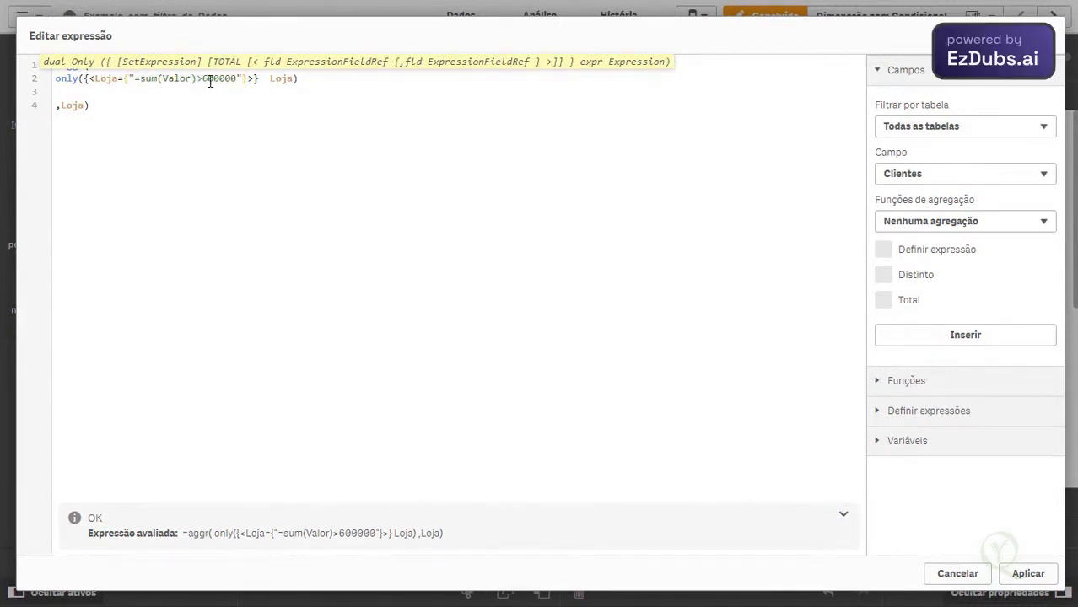
click(1027, 574)
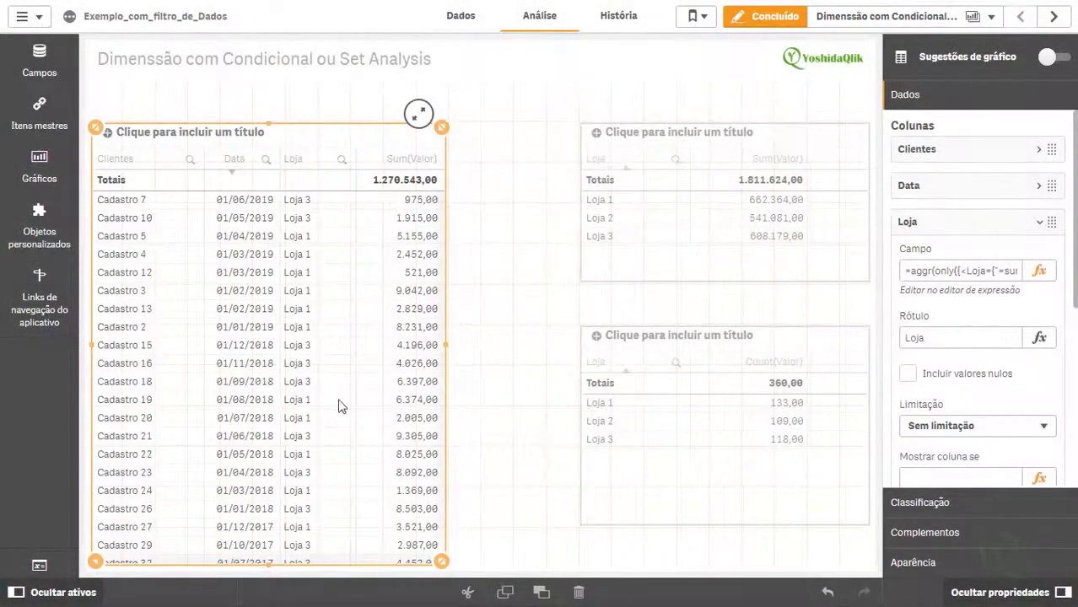
click(1039, 270)
click(109, 55)
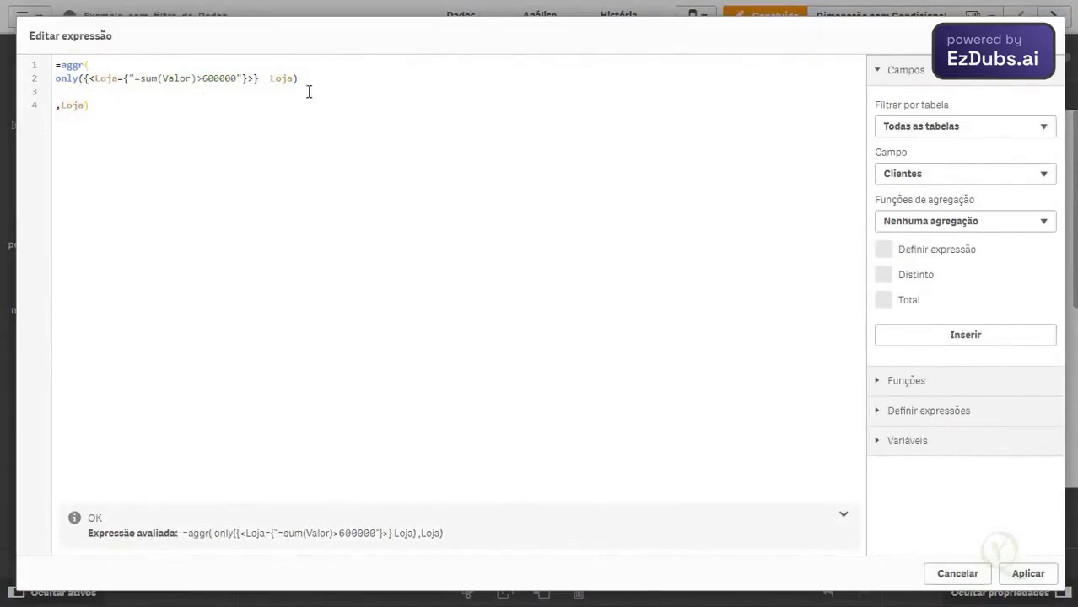
click(85, 79)
double_click(73, 105)
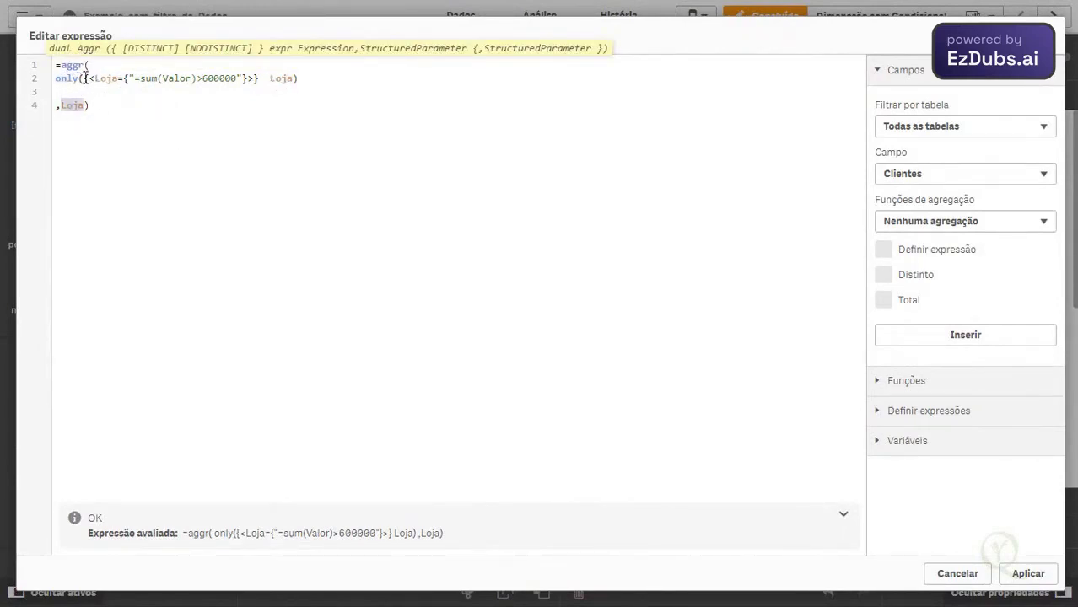
double_click(283, 79)
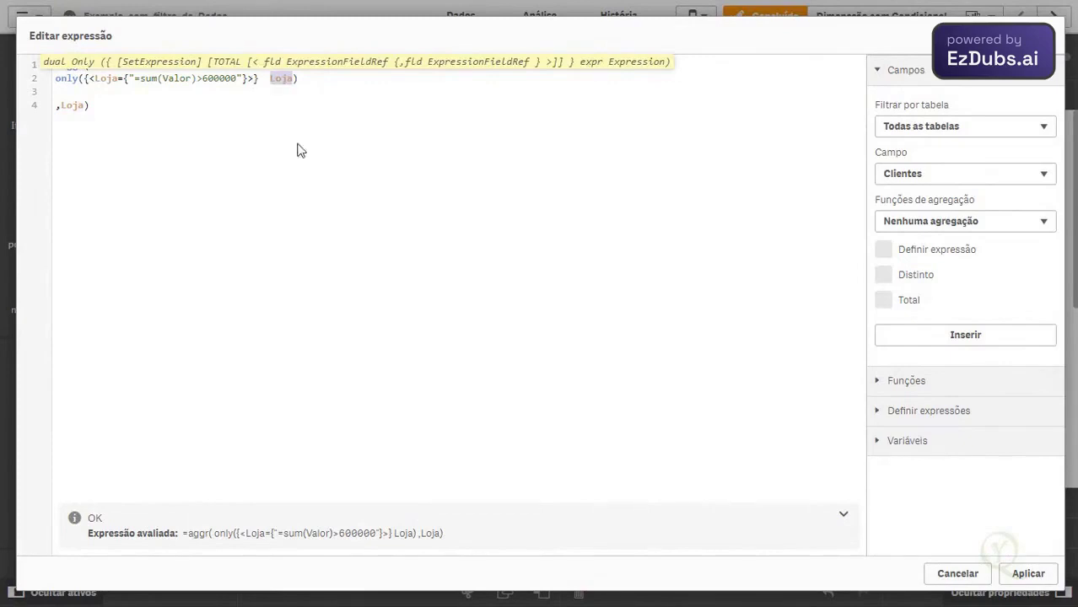
click(1027, 574)
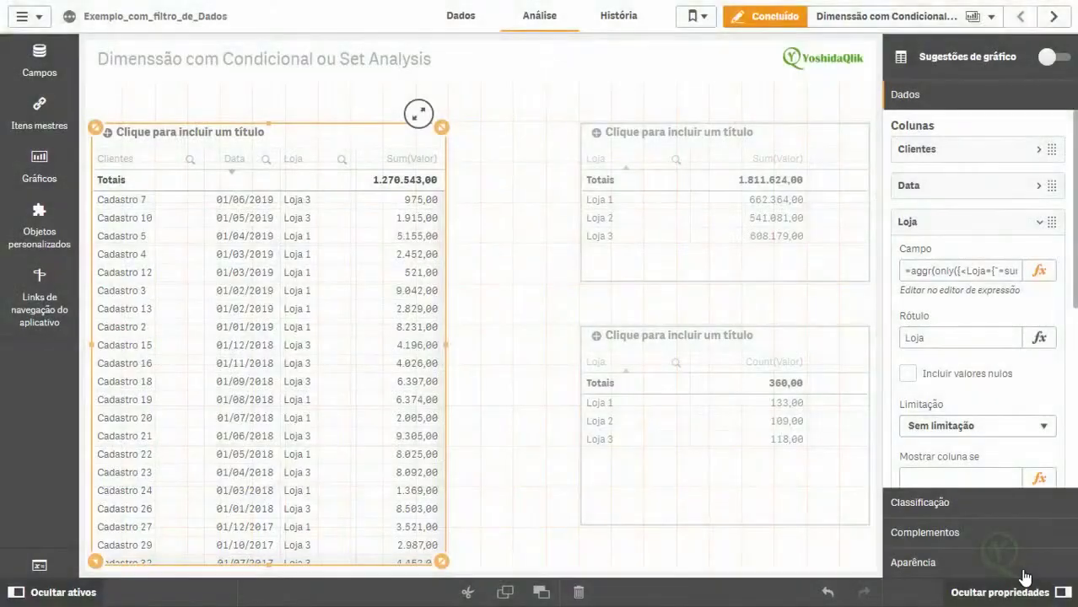
click(785, 25)
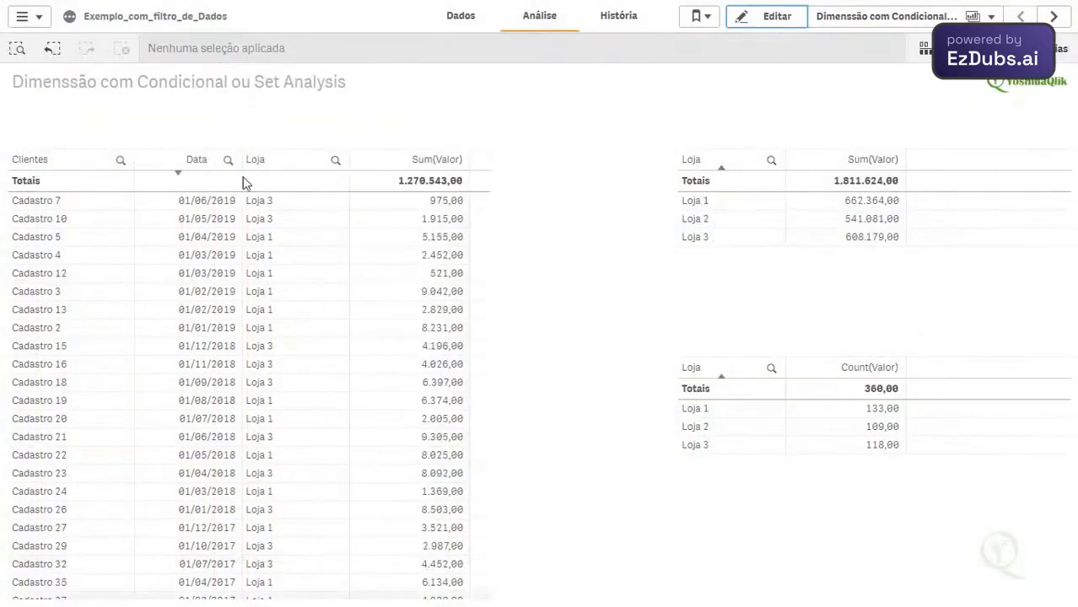
Check the Loja value list shows only Loja 1 and Loja 3, then close it unfiltered
click(335, 164)
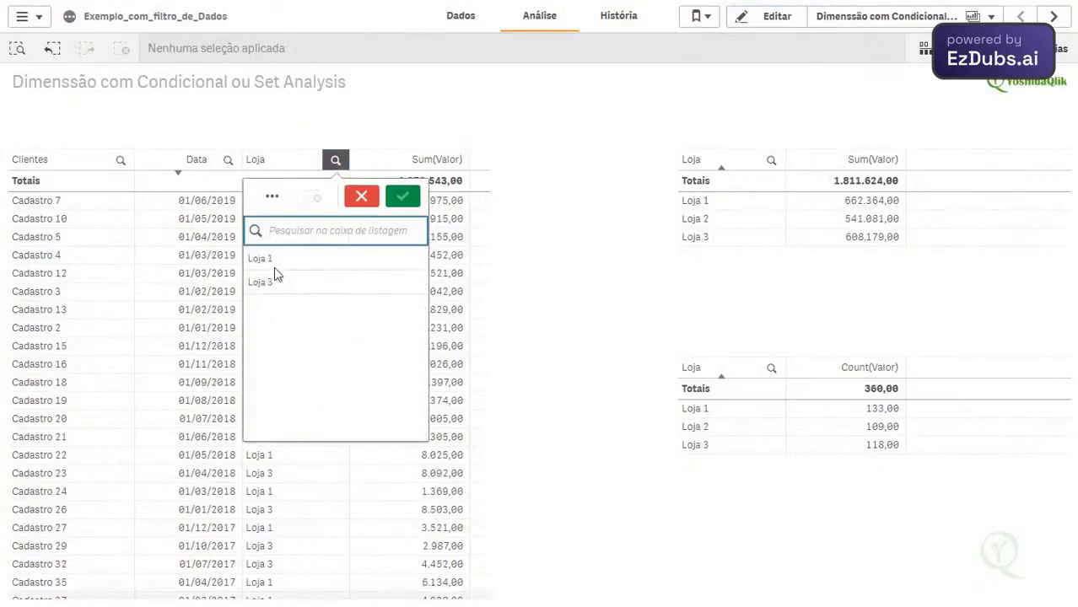
click(361, 196)
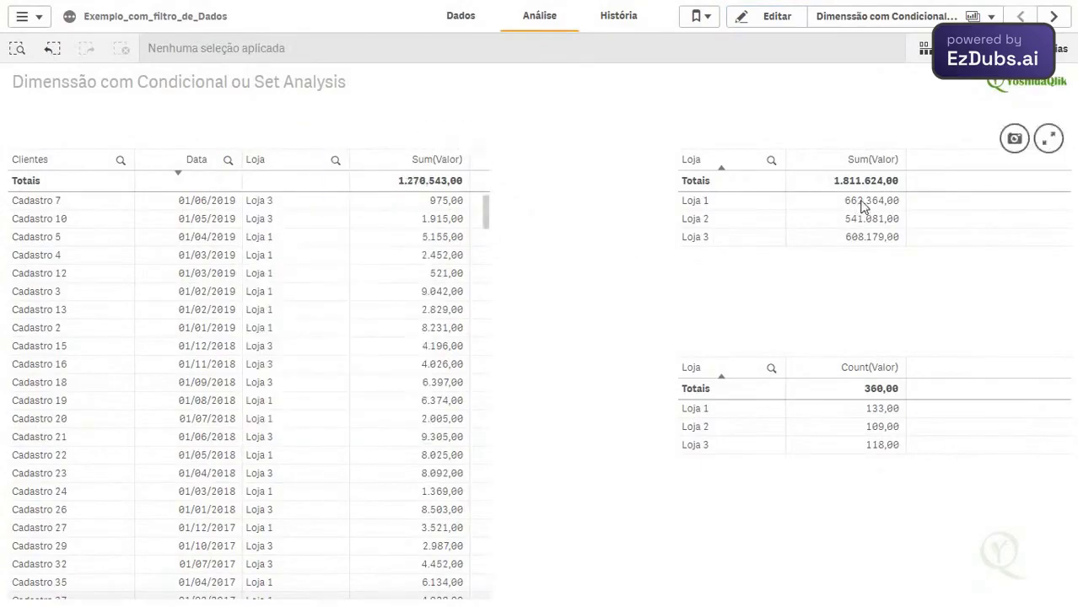